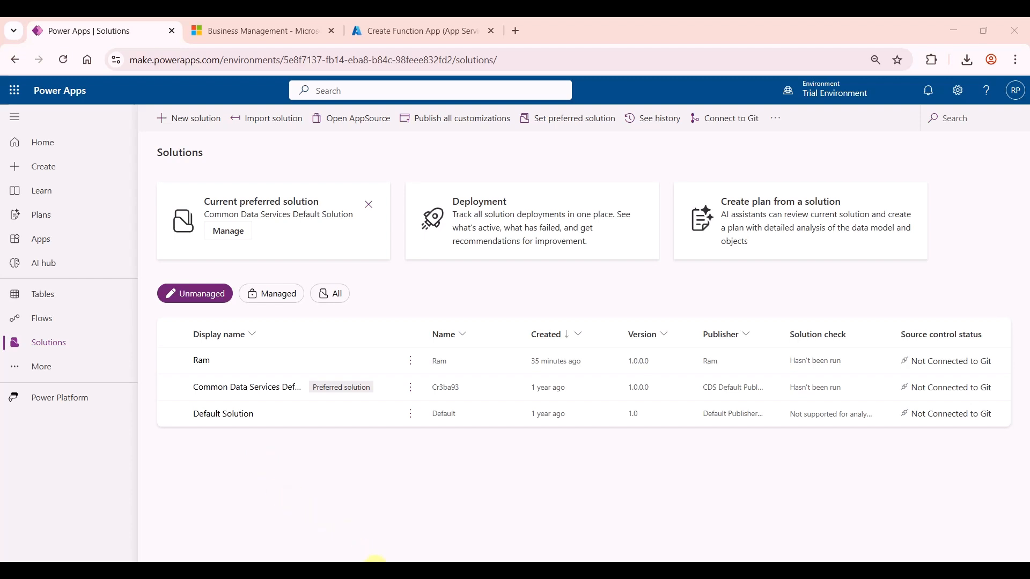
Step: Open the Ram solution from the Solutions list
left_click(201, 362)
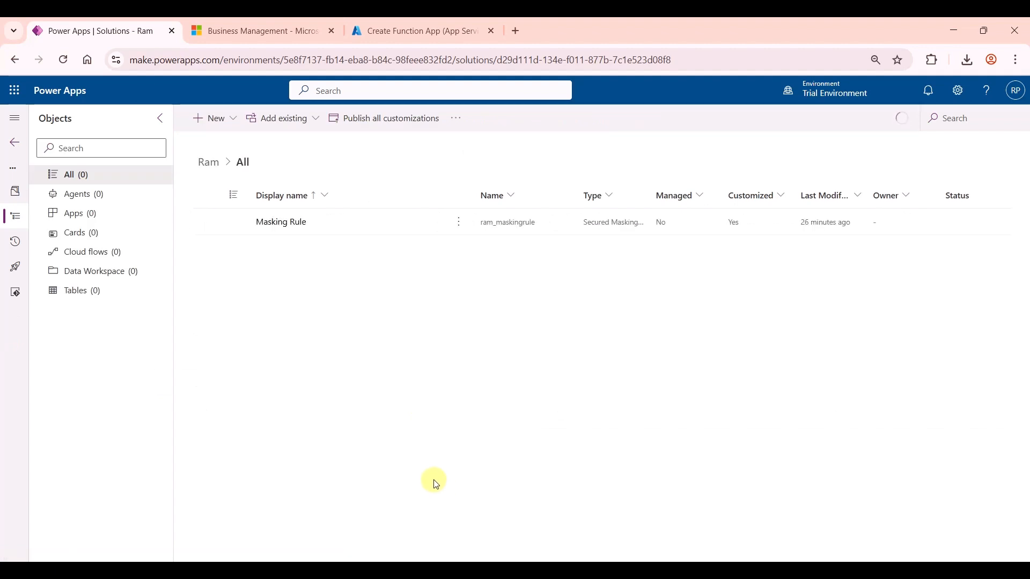
Step: Start a new Attribute masking rule from the solution's New > Security menu
left_click(344, 428)
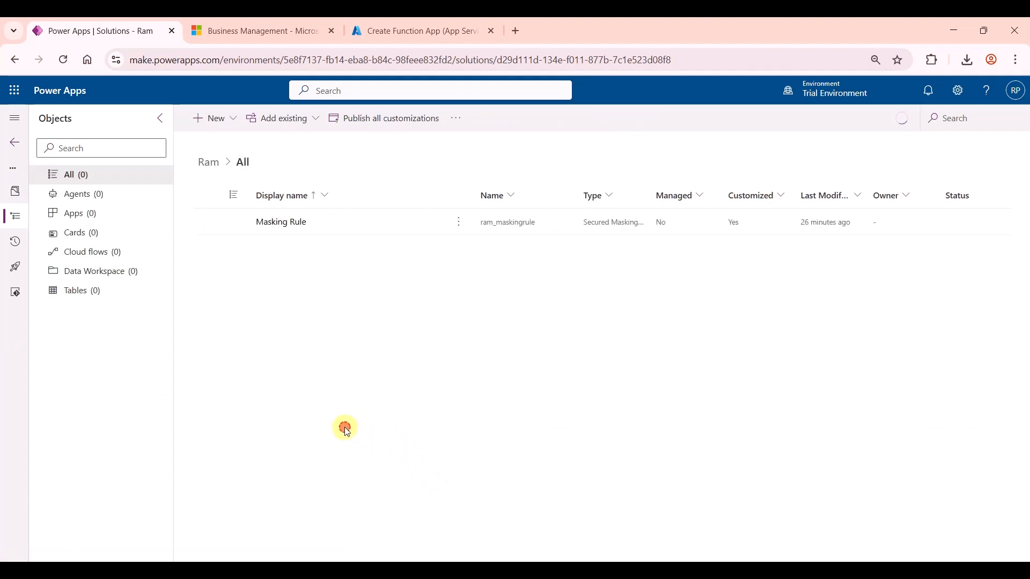
left_click(235, 117)
mouse_move(248, 275)
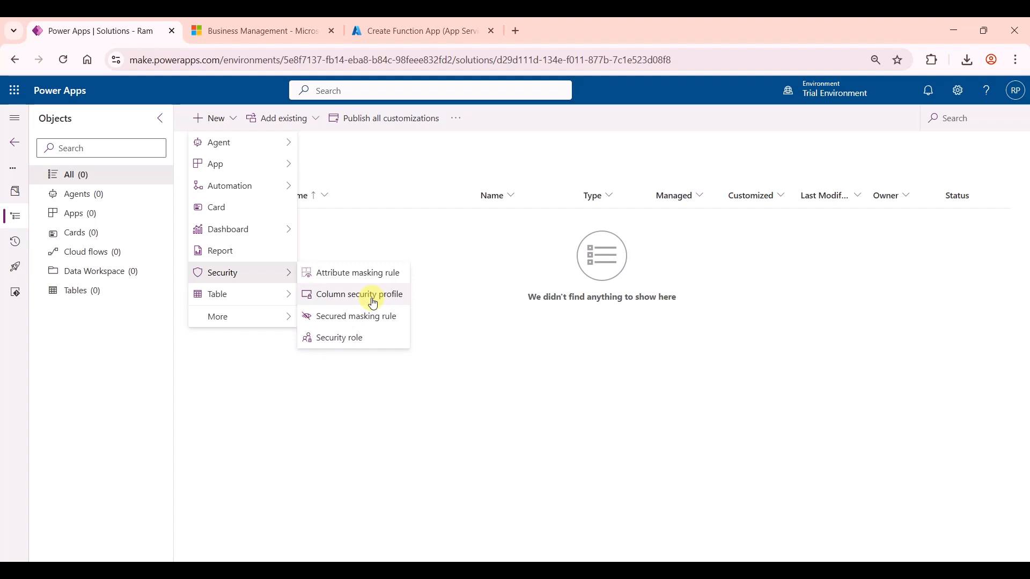
left_click(347, 282)
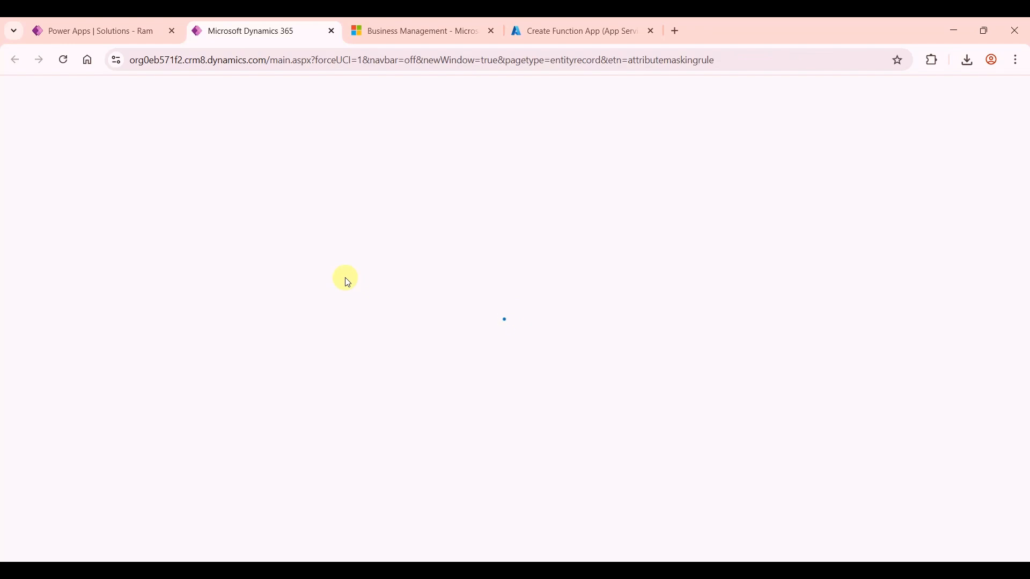
Step: Browse all existing secured masking rules in the lookup, then close it without choosing one
left_click(247, 311)
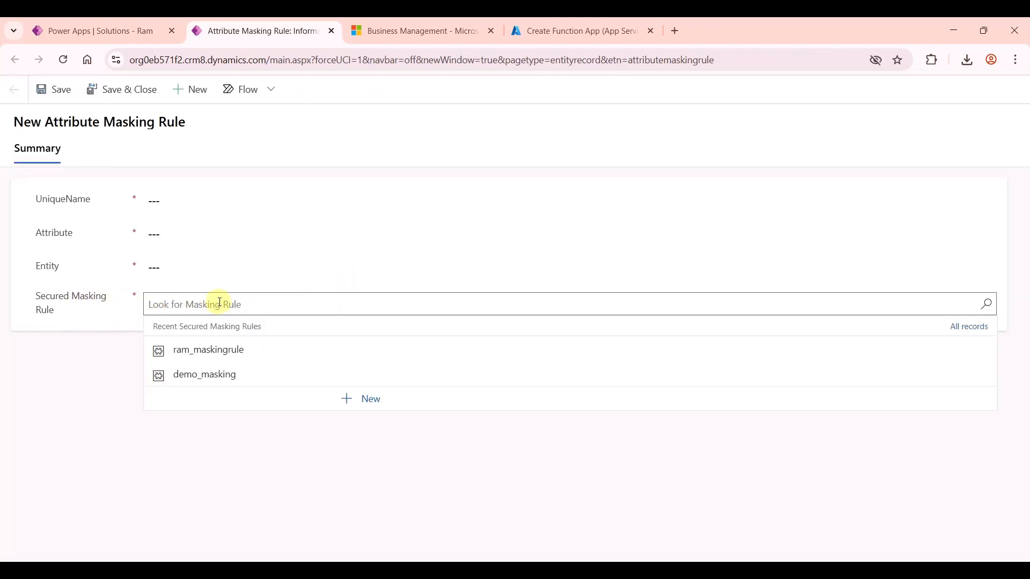
left_click(220, 301)
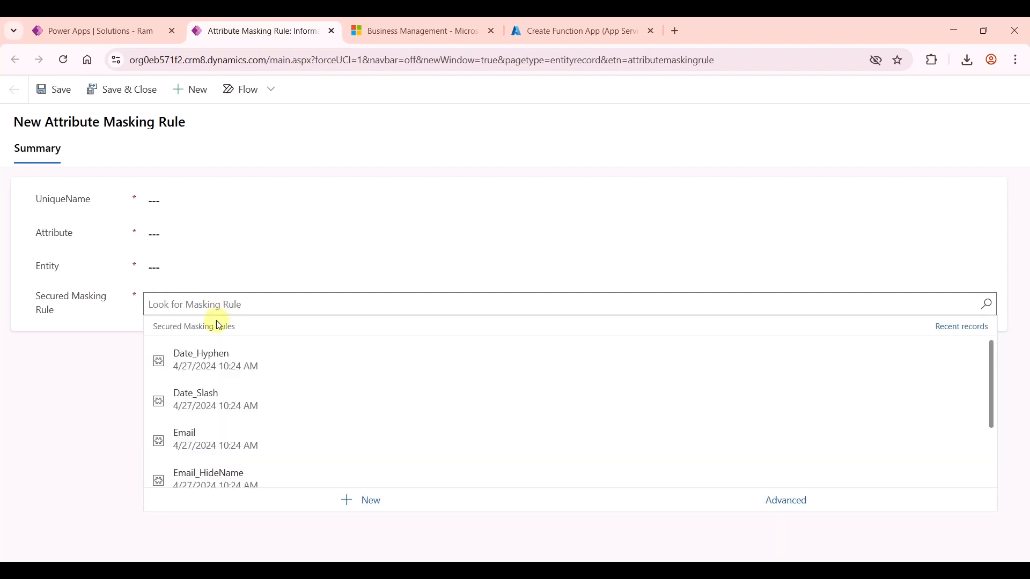
scroll(240, 397, "down", 2)
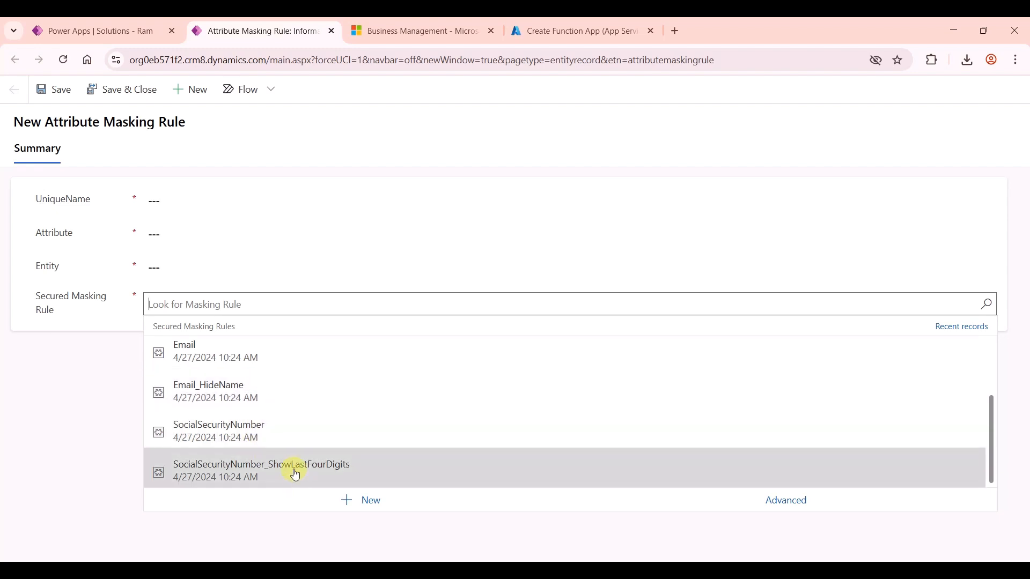
scroll(295, 472, "up", 3)
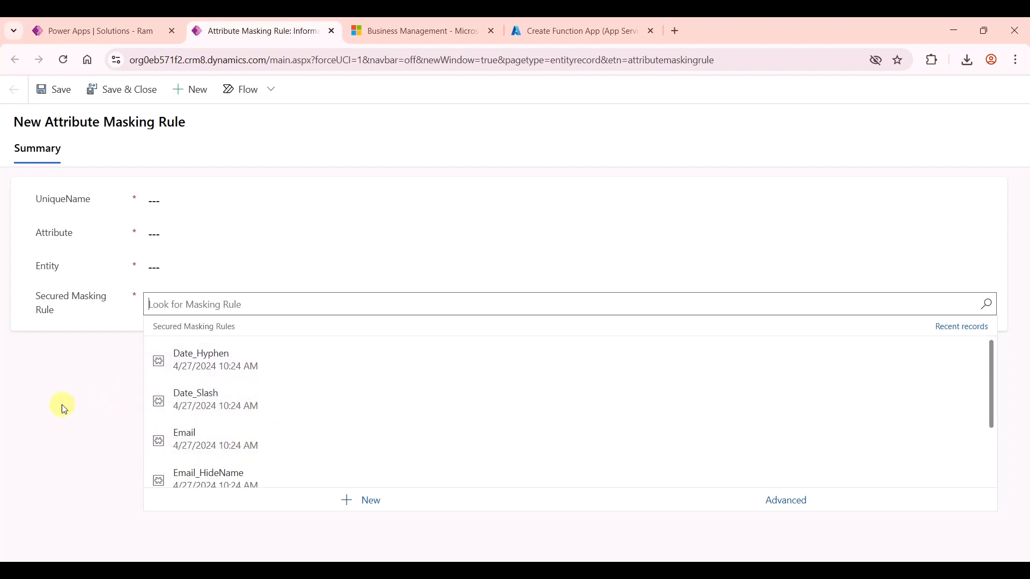
left_click(64, 408)
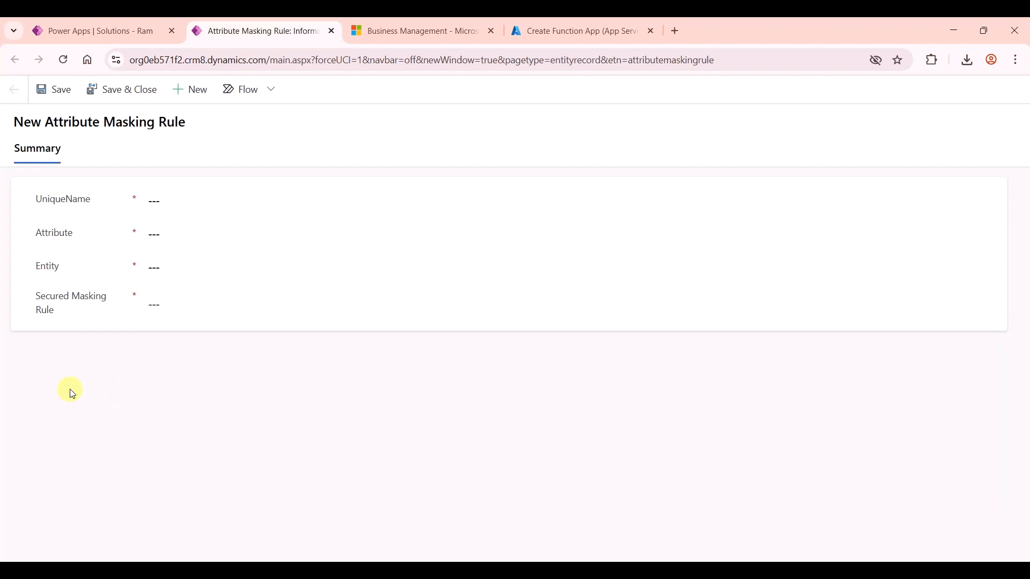
Step: Dismiss the creation notice in the Ram solution and start a new Secured masking rule
left_click(115, 30)
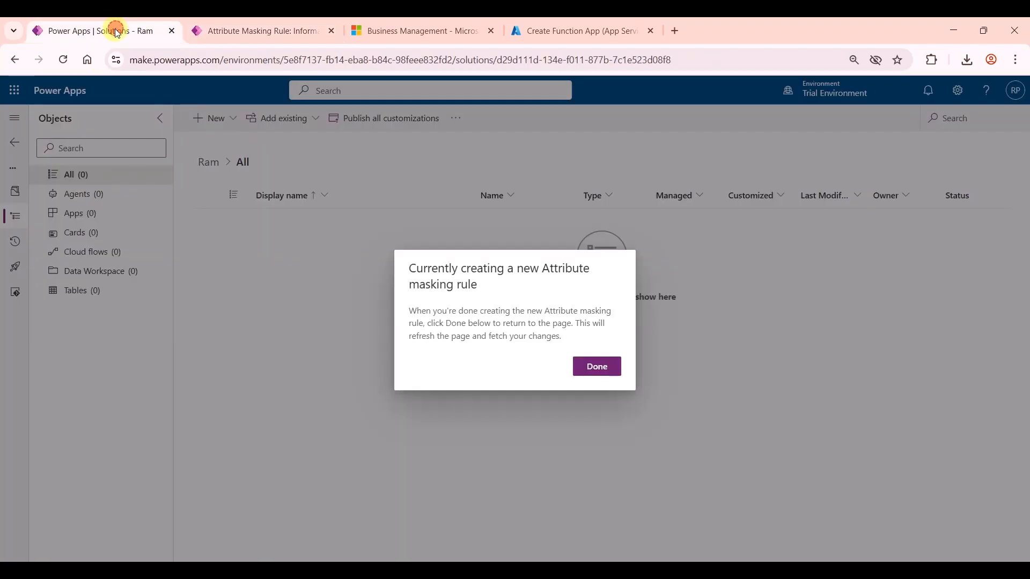
left_click(588, 374)
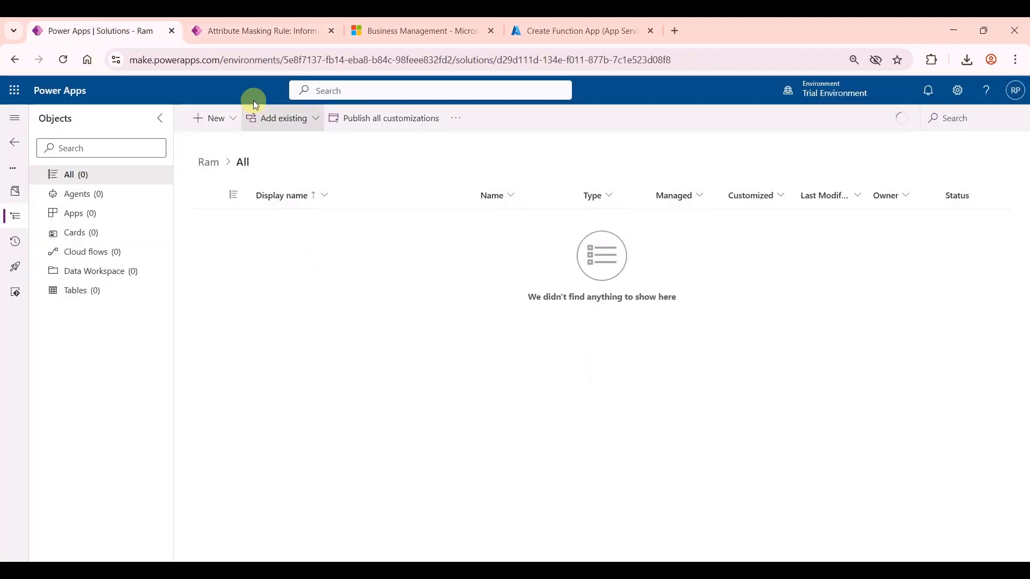
left_click(228, 116)
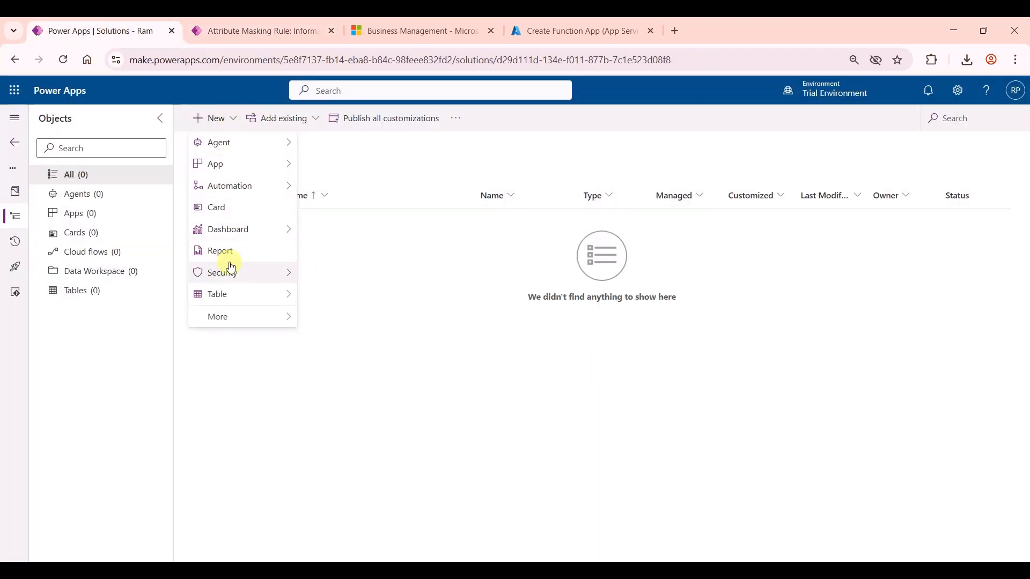
mouse_move(230, 270)
left_click(363, 316)
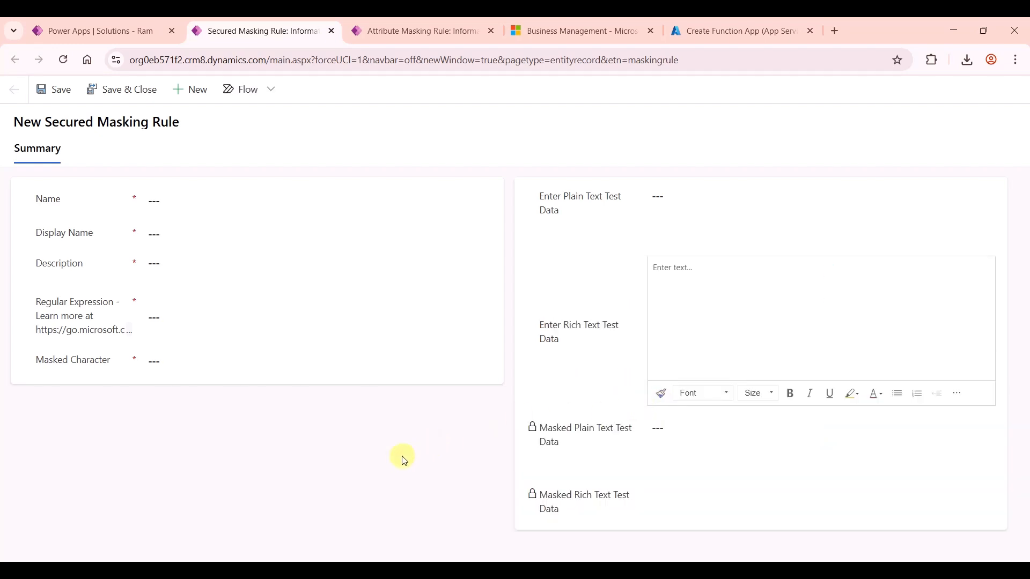
Step: Name the rule ram_emailMasking, display name 'Email Masking', description 'Hide domain name from Email Address'
left_click(198, 210)
type("ram_emailMa")
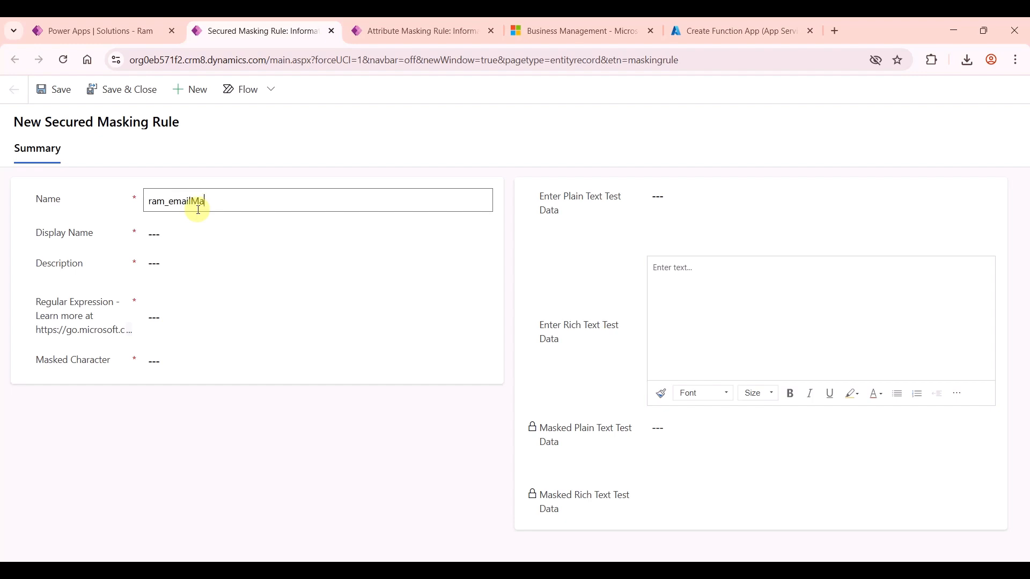
type("sking")
left_click(176, 237)
type("Email maskin")
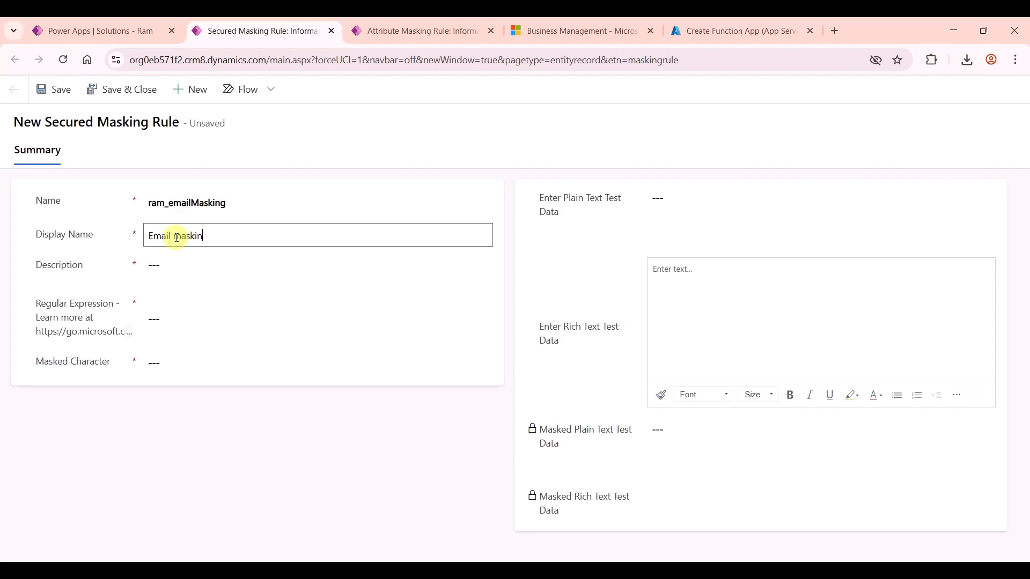
key("BackSpace")
key("BackSpace")
key("BackSpace")
key("BackSpace")
type("Masking")
key("Tab")
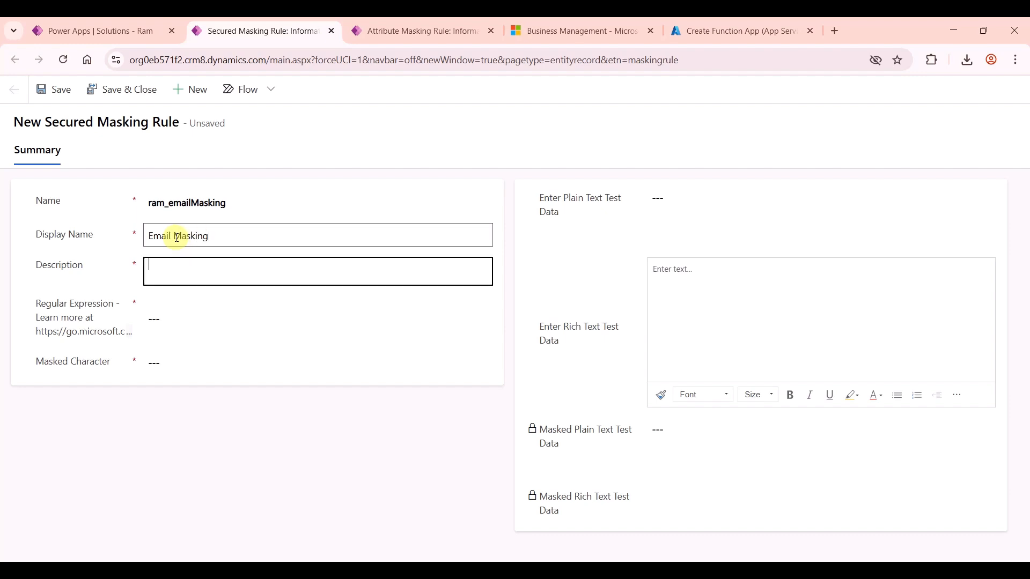
type("Hide domain name from Email Address")
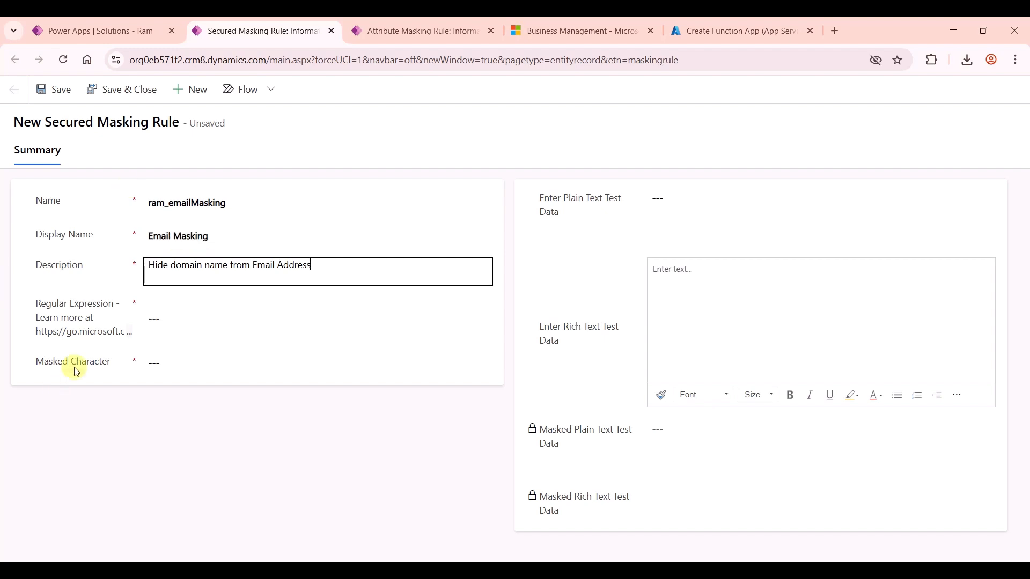
Step: Set the regular expression to (?<=@).*$ and the masked character to *
left_click(178, 320)
type("(?<=@).*$")
left_click(252, 472)
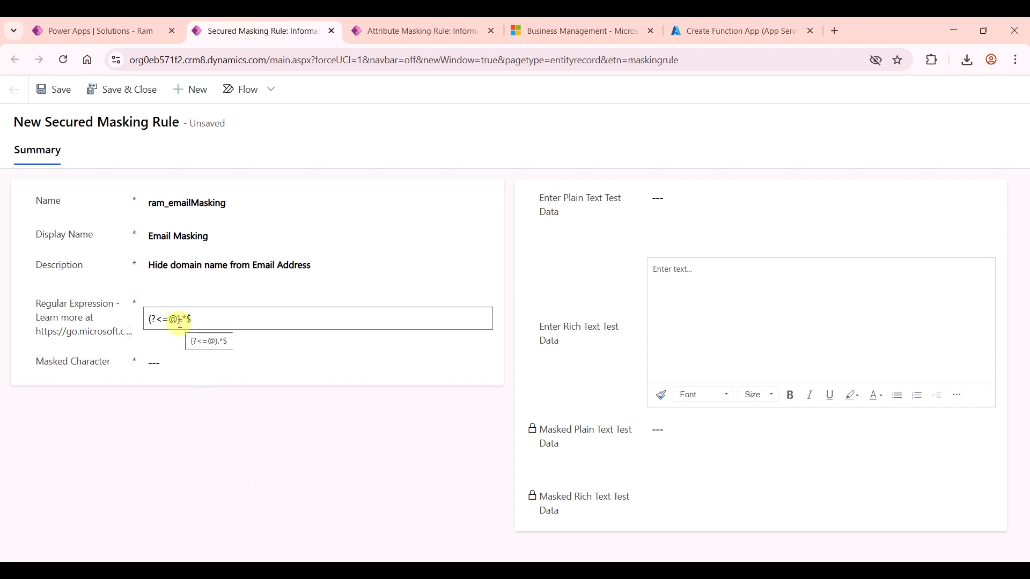
left_click(158, 363)
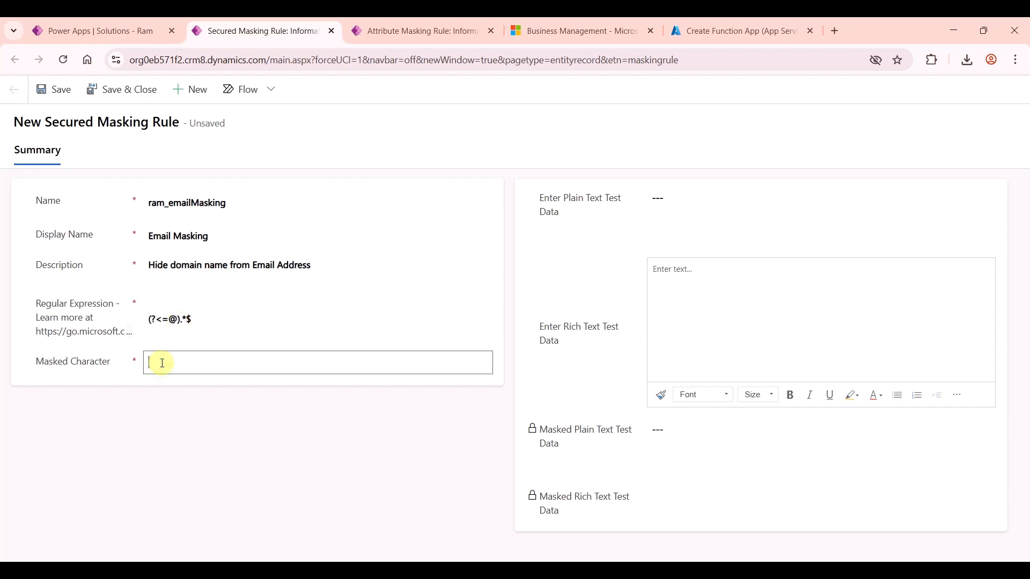
type("*")
left_click(733, 217)
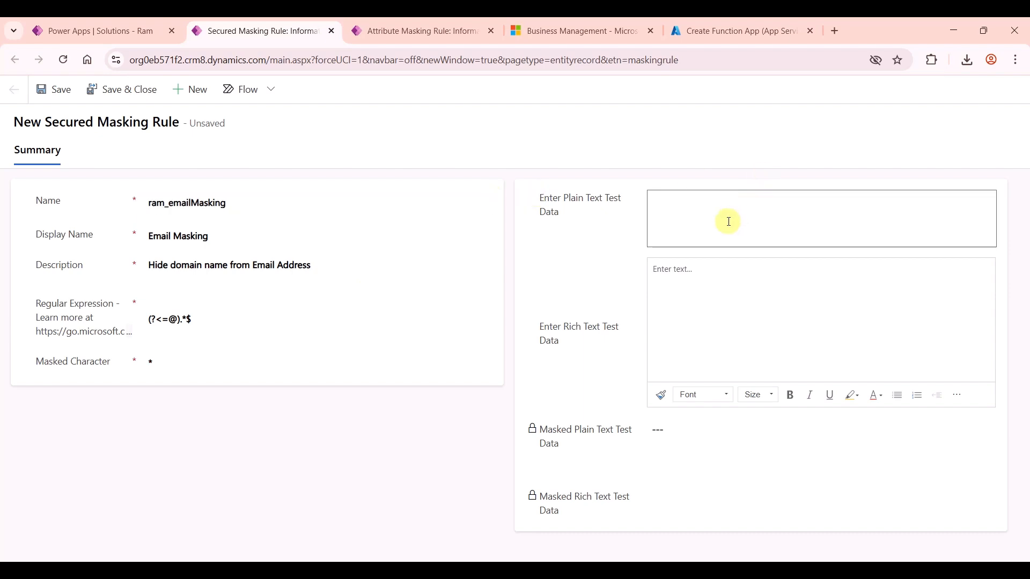
key("ctrl+a")
key("ctrl+c")
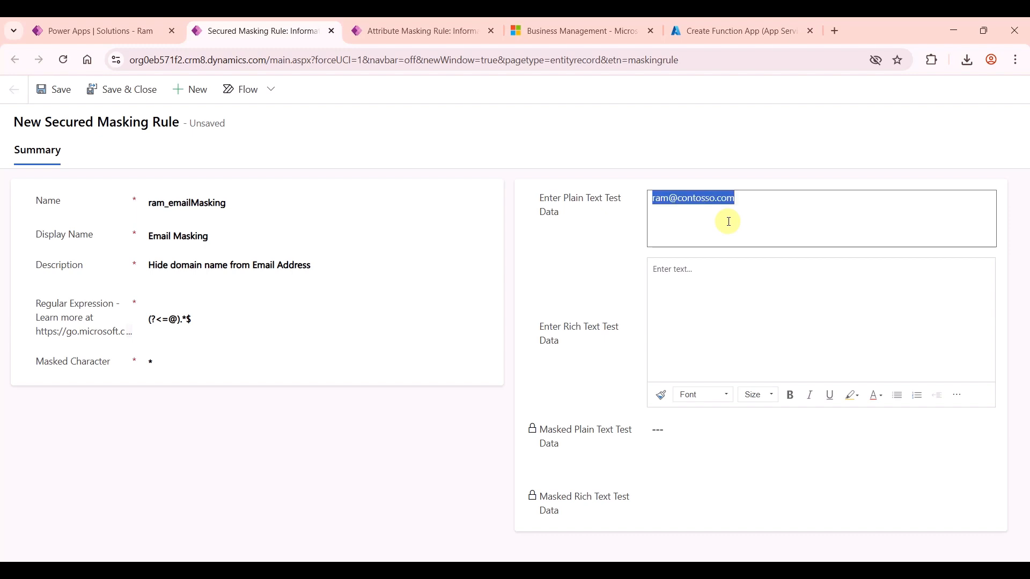
left_click(731, 282)
key("ctrl+v")
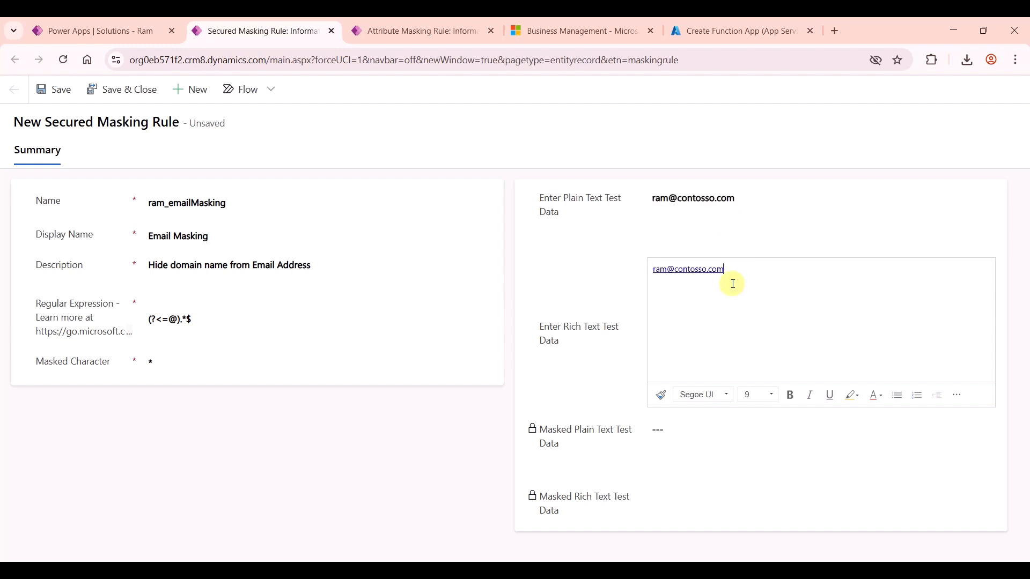
left_click_drag(572, 430, 569, 494)
left_click(568, 436)
left_click_drag(566, 432, 545, 409)
left_click(560, 442)
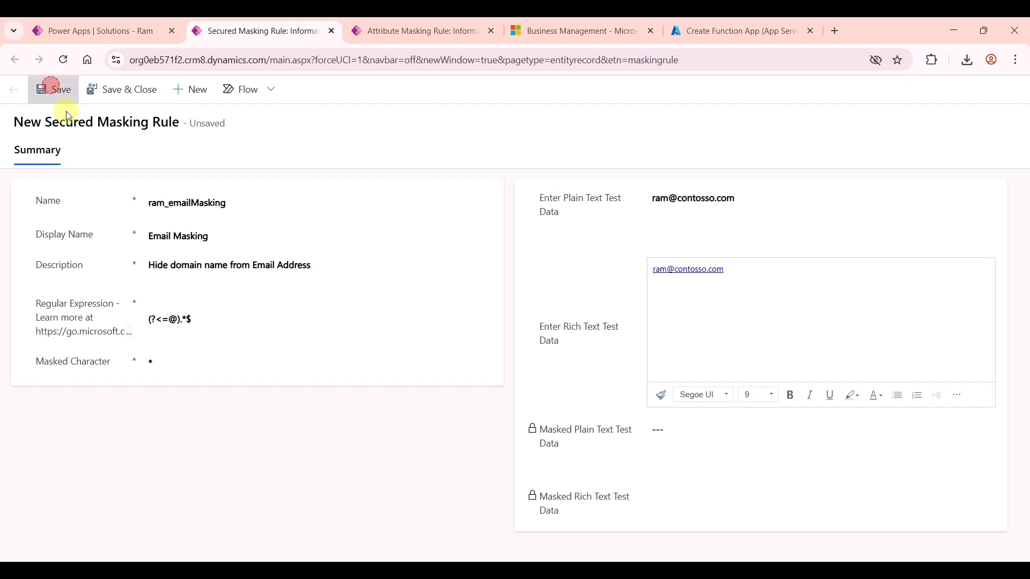
left_click(47, 89)
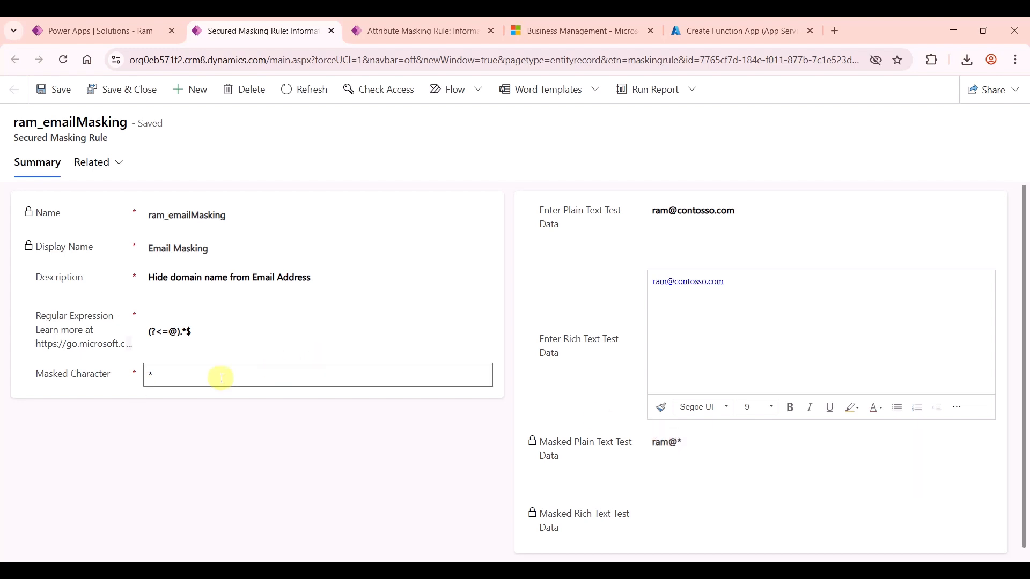
left_click(162, 375)
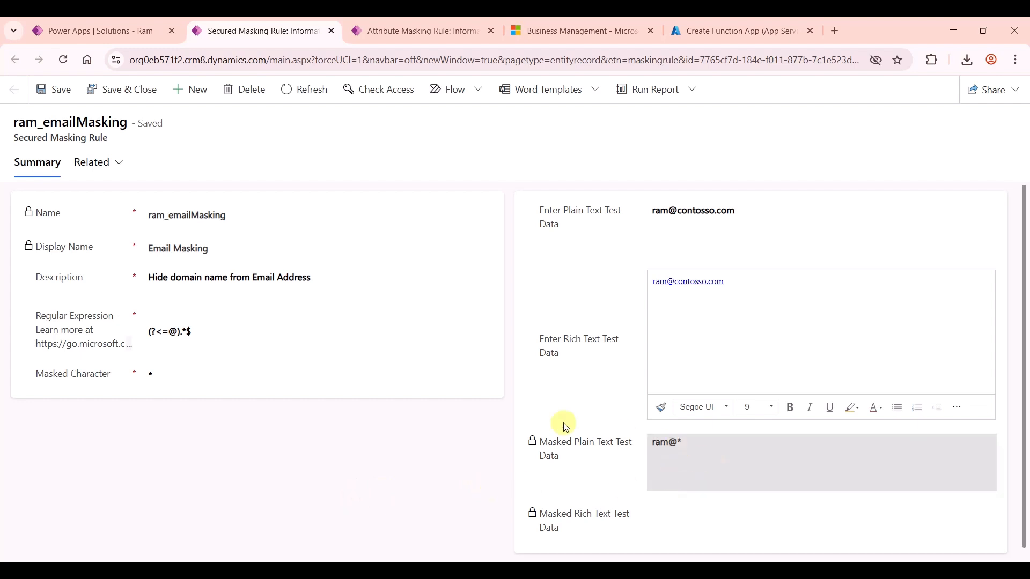
Step: Confirm ram_emailMasking is listed in the attribute rule form's Secured Masking Rule lookup
left_click(403, 32)
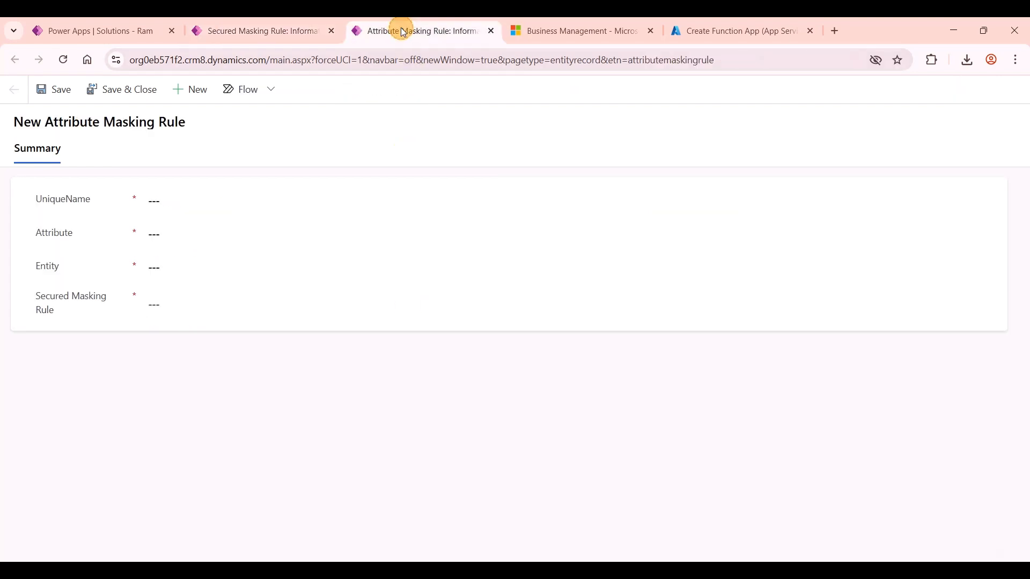
left_click(253, 307)
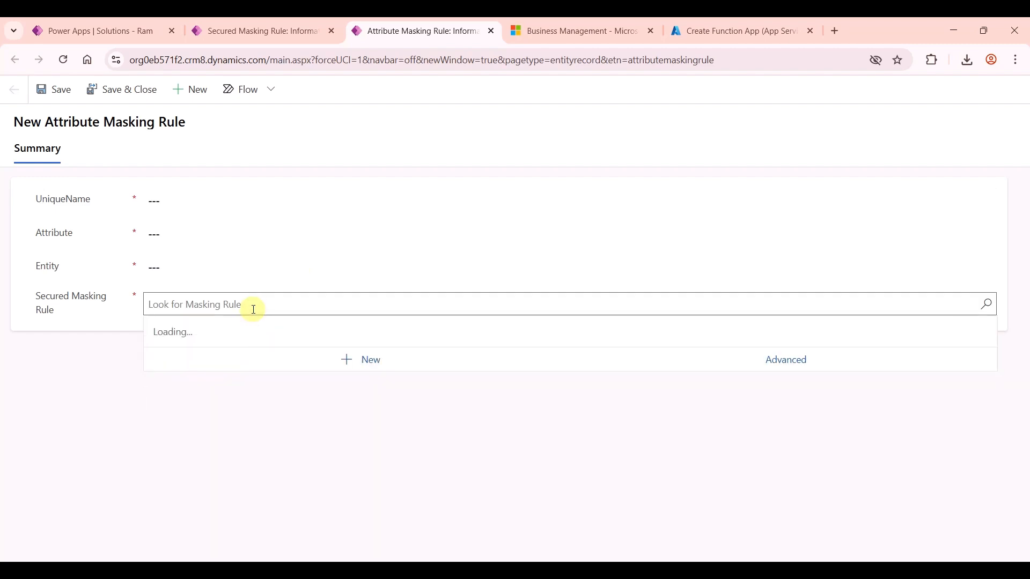
scroll(264, 381, "down", 3)
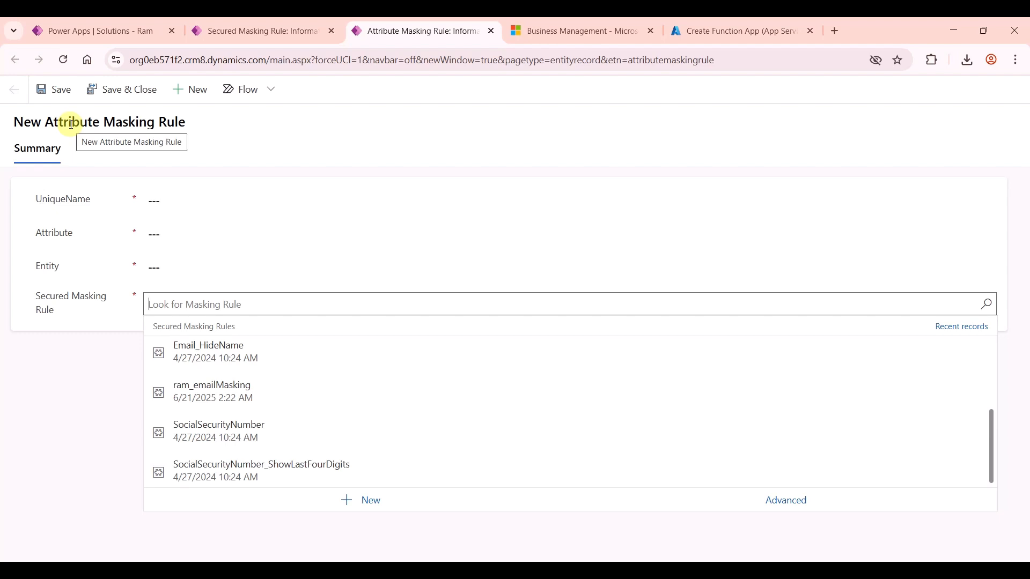
Step: Refresh the Ram solution to list Email Masking, and bring up the Add existing options
left_click(95, 25)
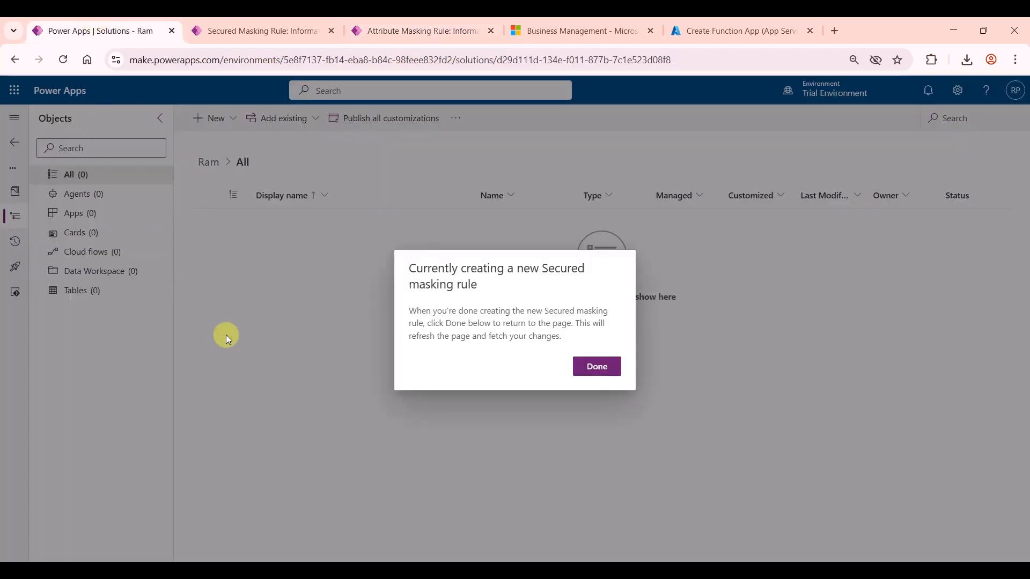
left_click(608, 368)
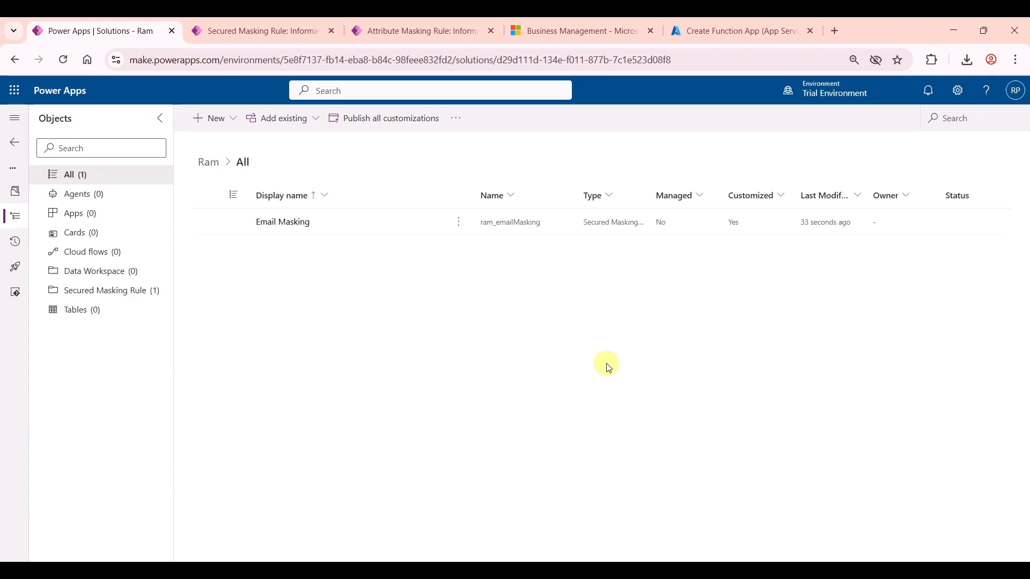
left_click(218, 119)
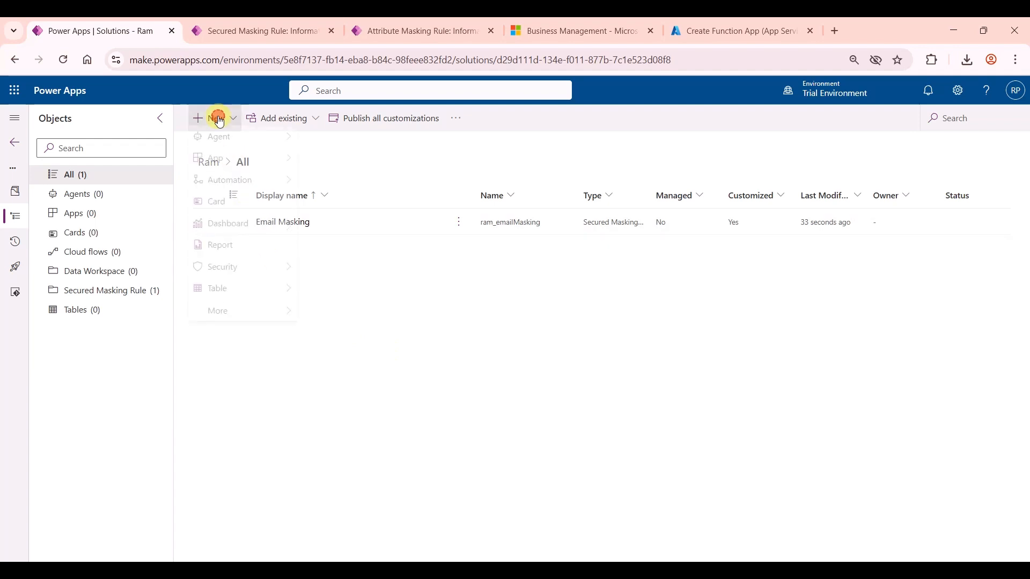
mouse_move(229, 281)
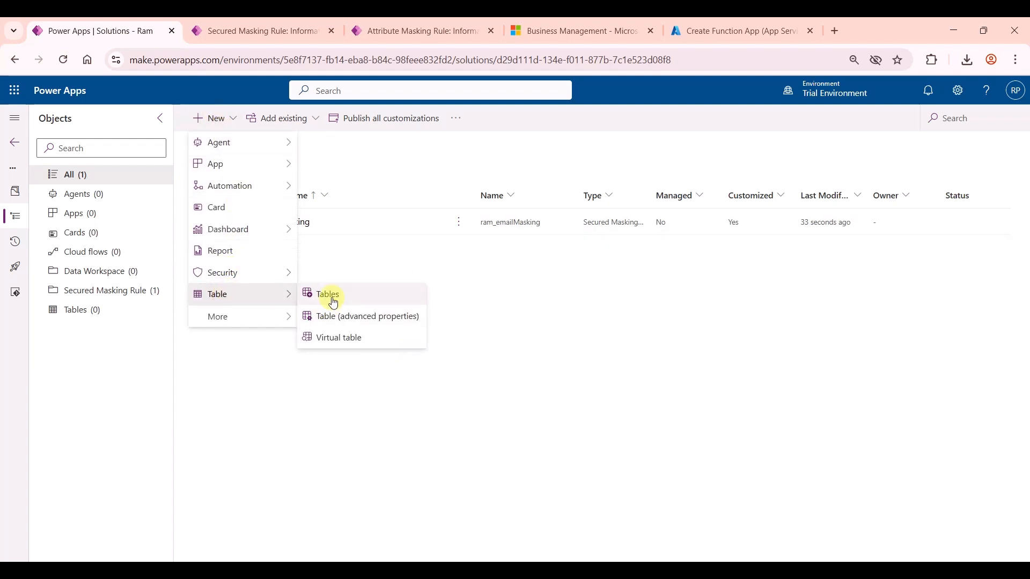
left_click(277, 119)
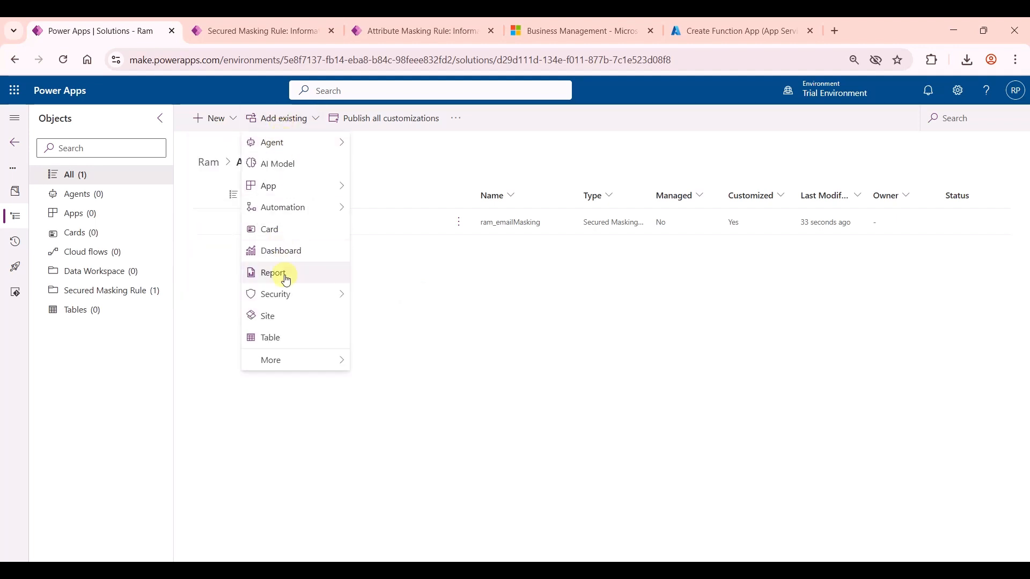
Step: Add the existing Contact table to the solution, including only its Email column
left_click(273, 340)
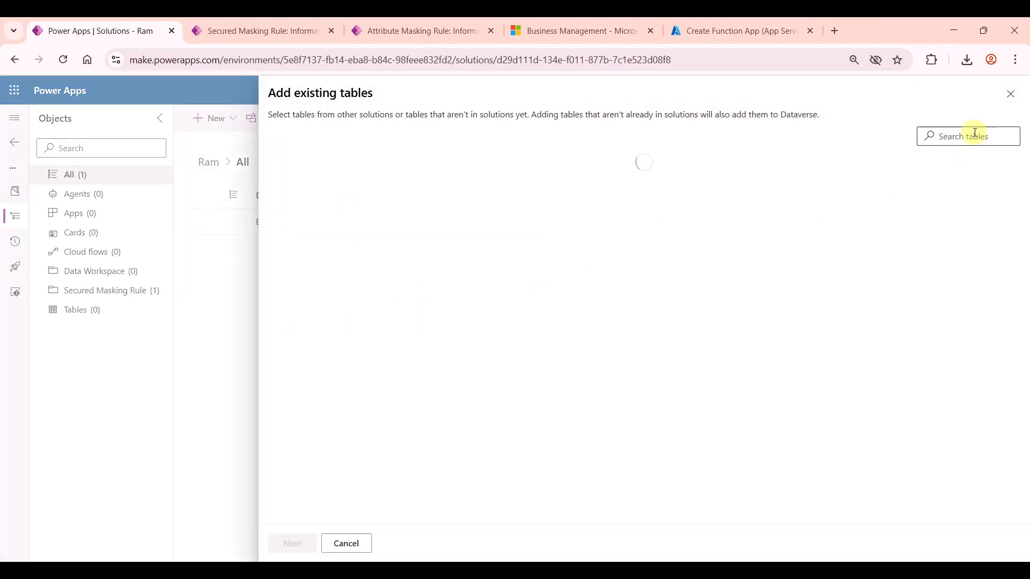
left_click(975, 135)
type("c")
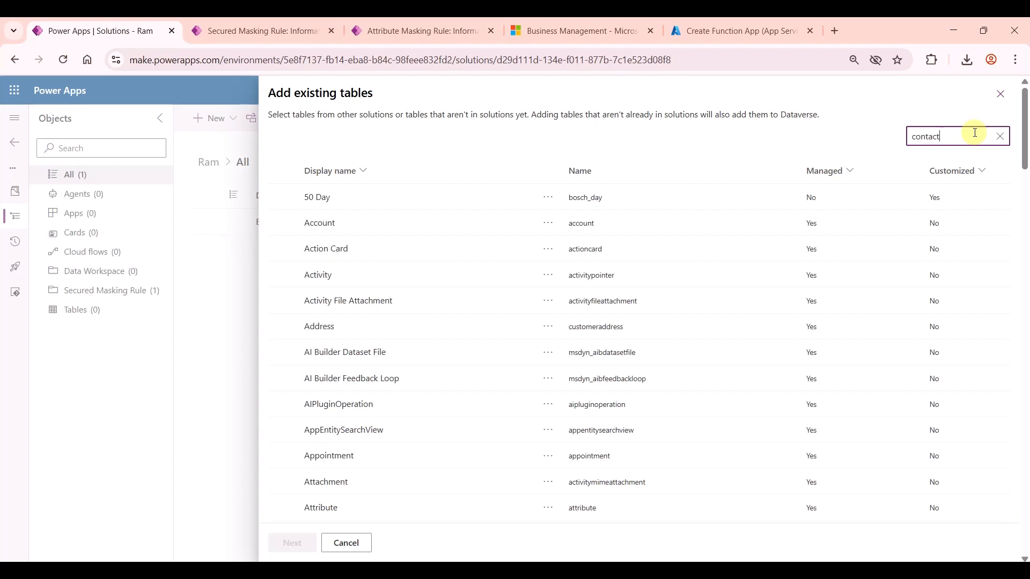
type("ontact")
left_click(477, 202)
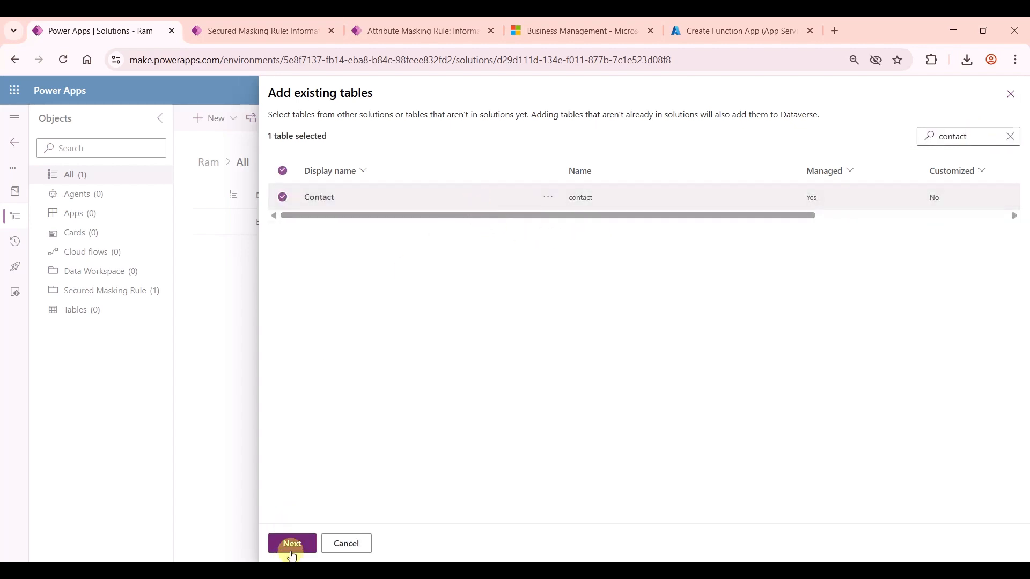
left_click(292, 545)
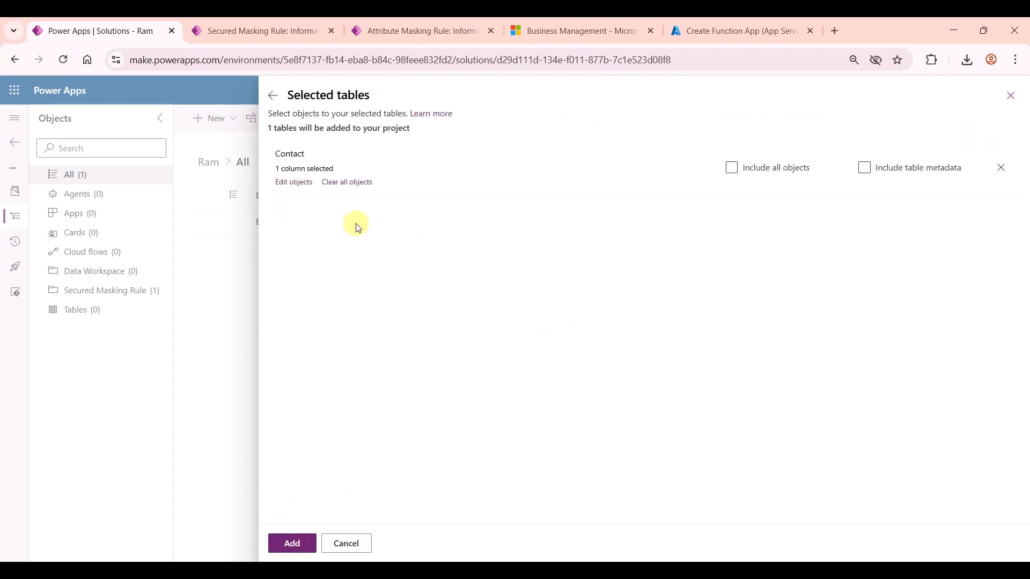
left_click(294, 182)
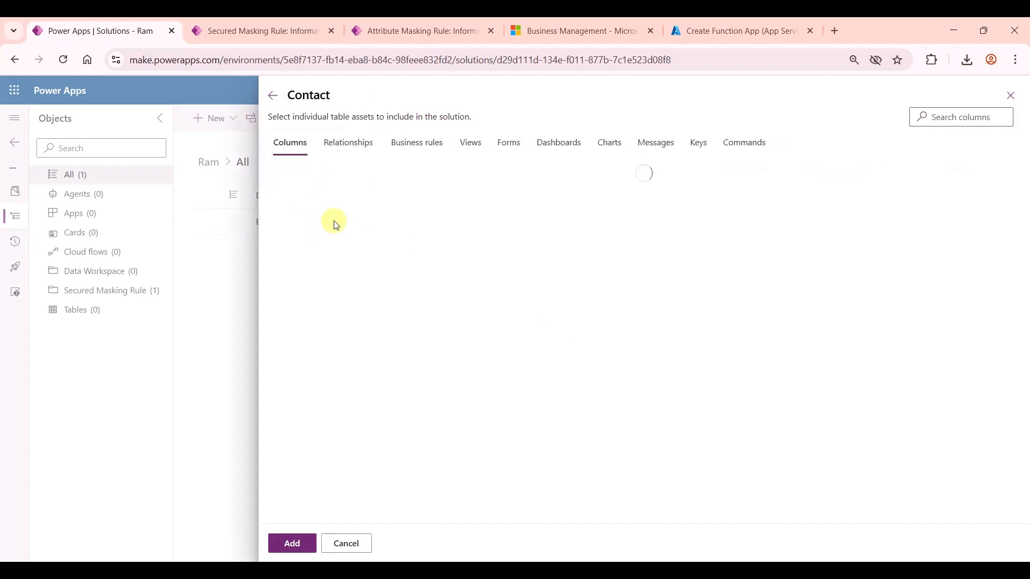
left_click(960, 116)
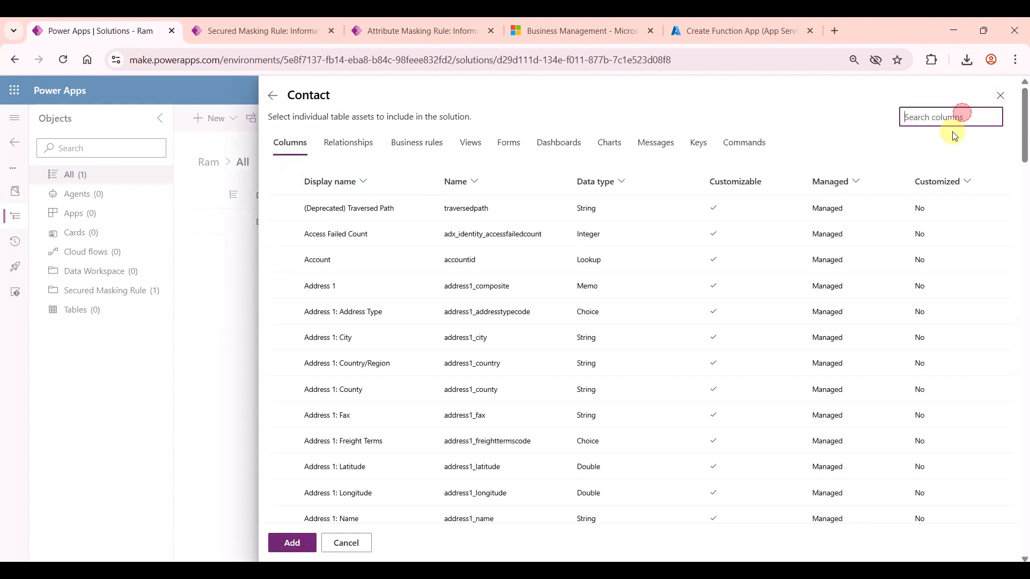
type("email")
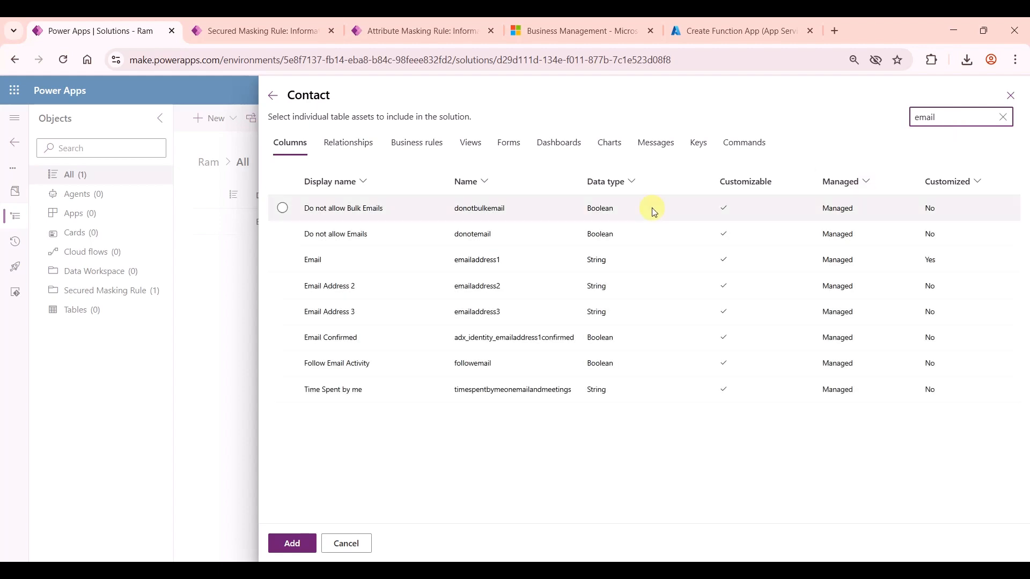
left_click(412, 260)
left_click(292, 542)
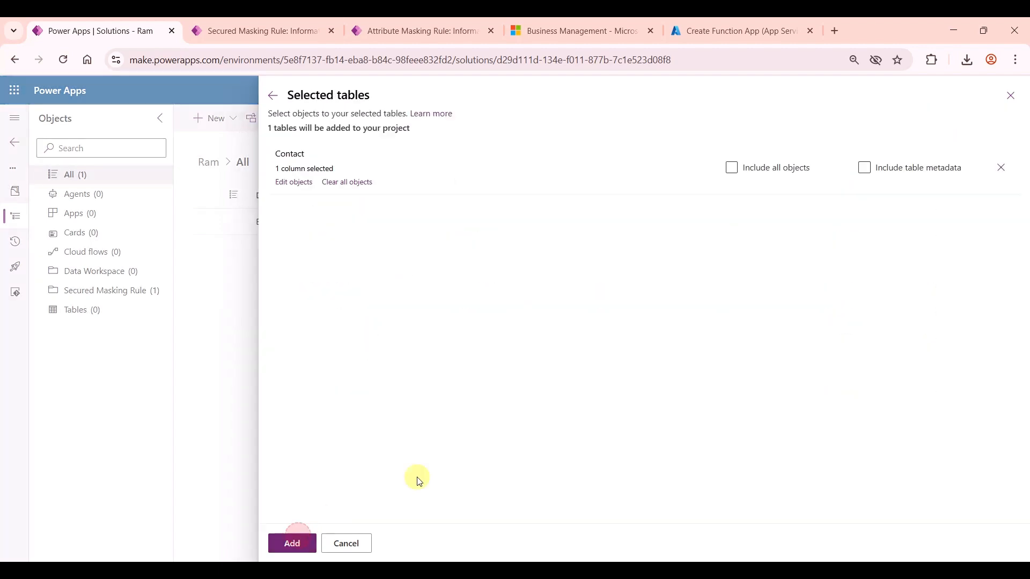
left_click(312, 542)
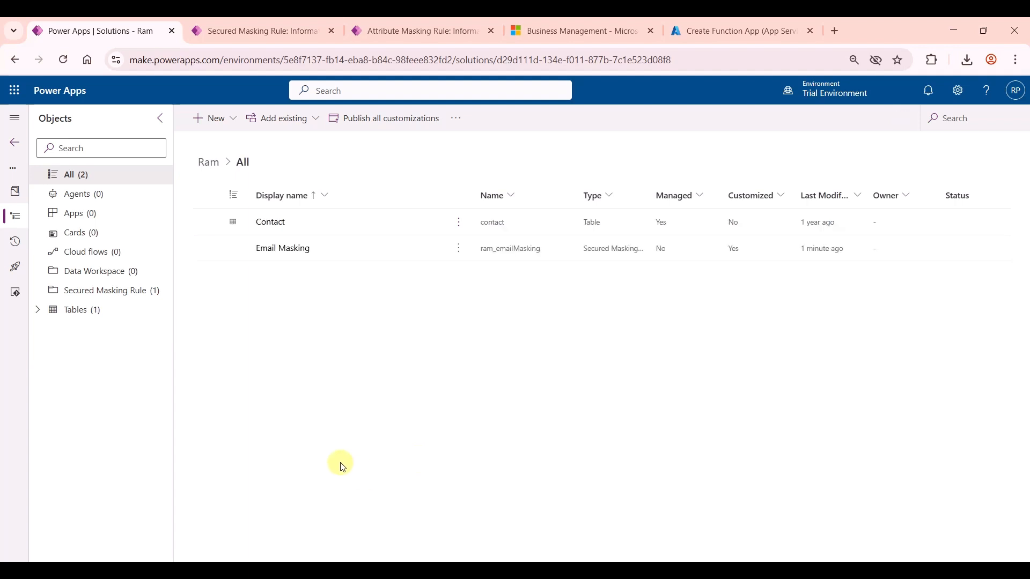
Step: Set the Contact table's Email column masking rule to Email Masking under Advanced options
left_click(37, 310)
left_click(53, 329)
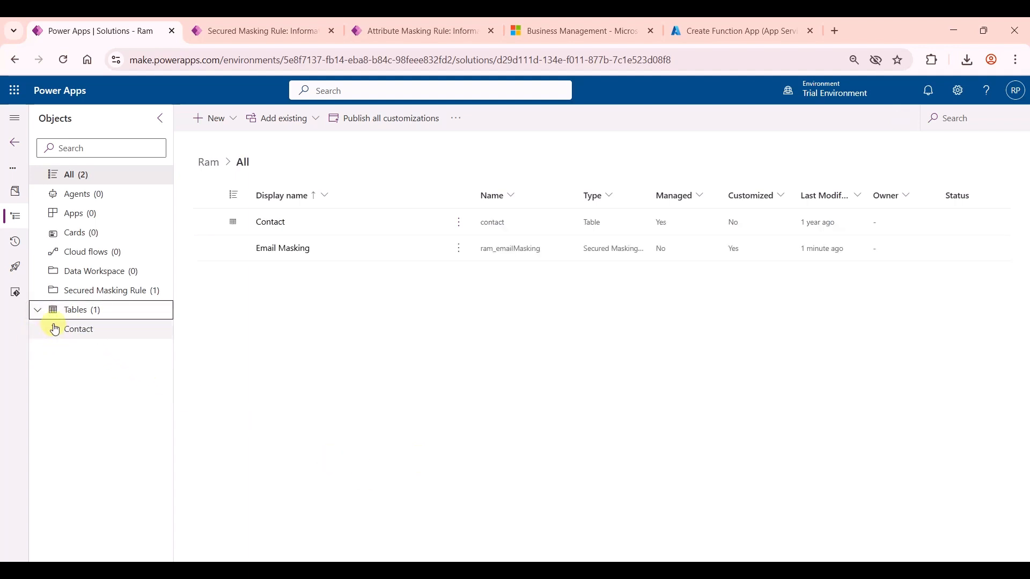
left_click(98, 349)
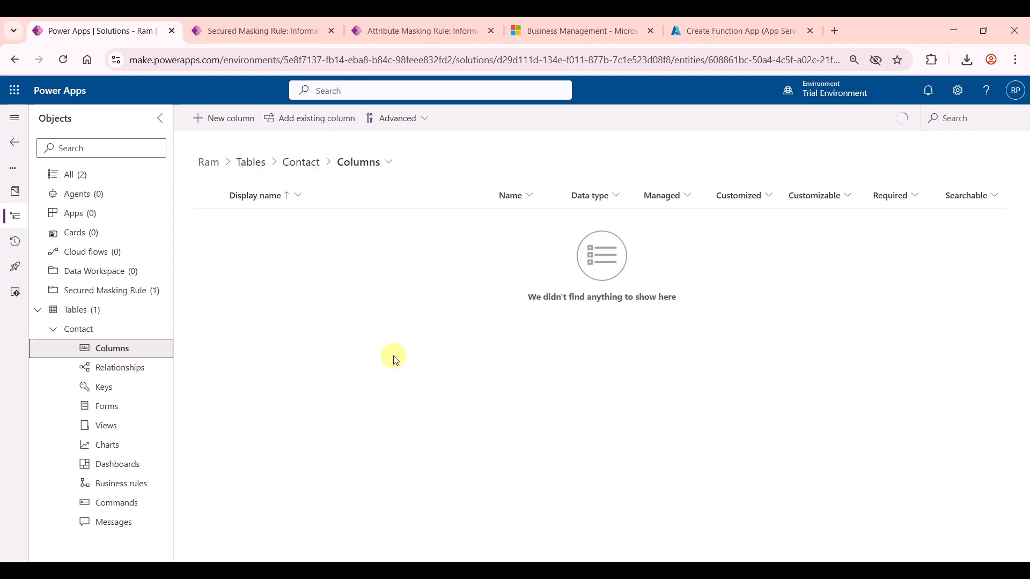
left_click(236, 225)
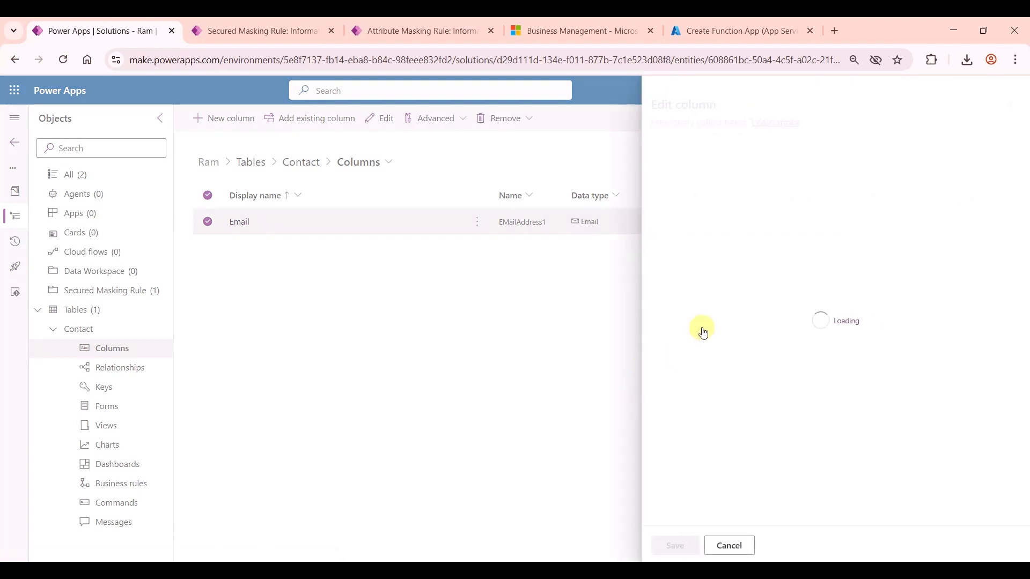
scroll(721, 431, "down", 1)
left_click(694, 498)
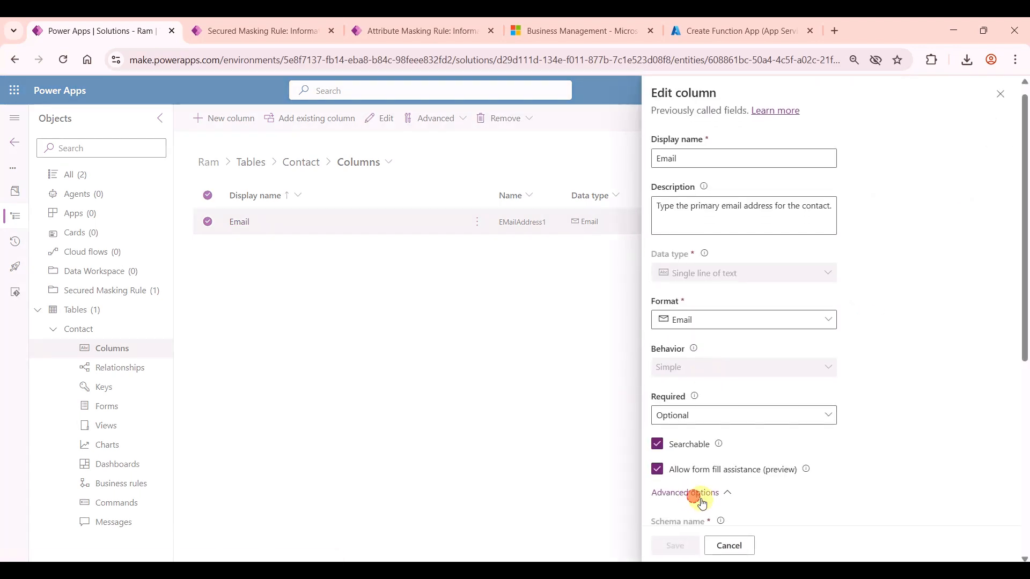
scroll(844, 477, "down", 6)
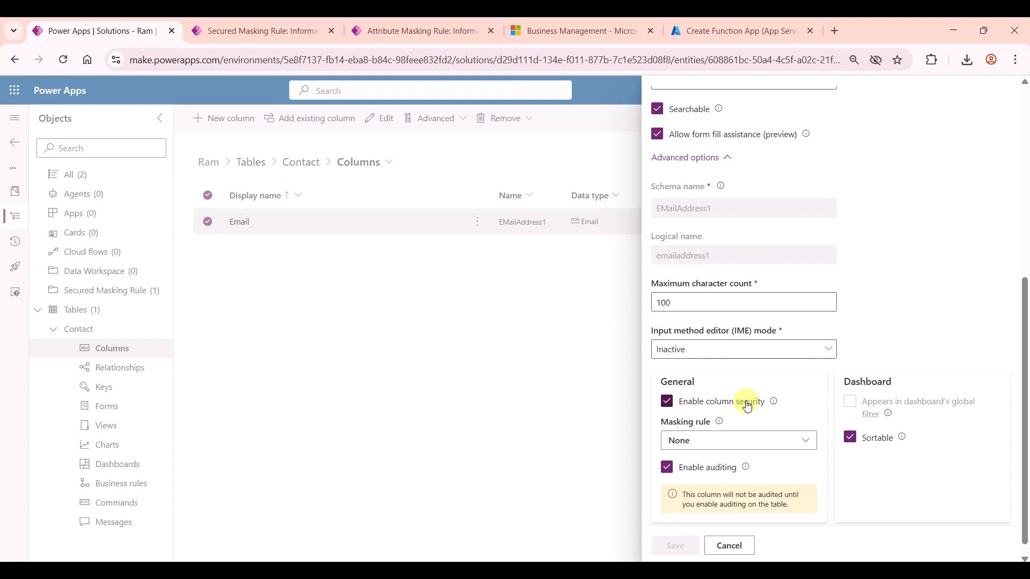
left_click(713, 435)
scroll(782, 363, "down", 1)
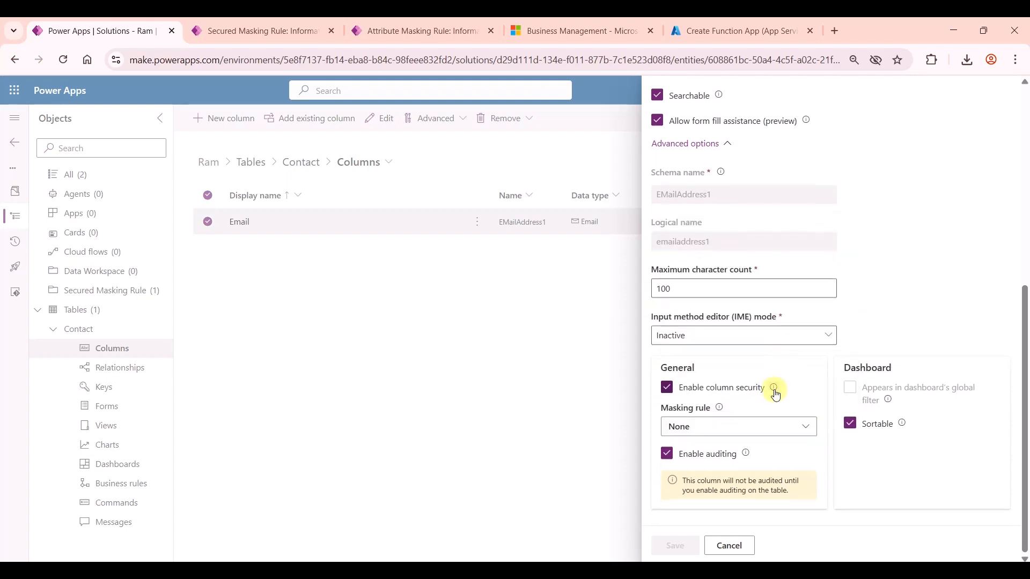
left_click(715, 426)
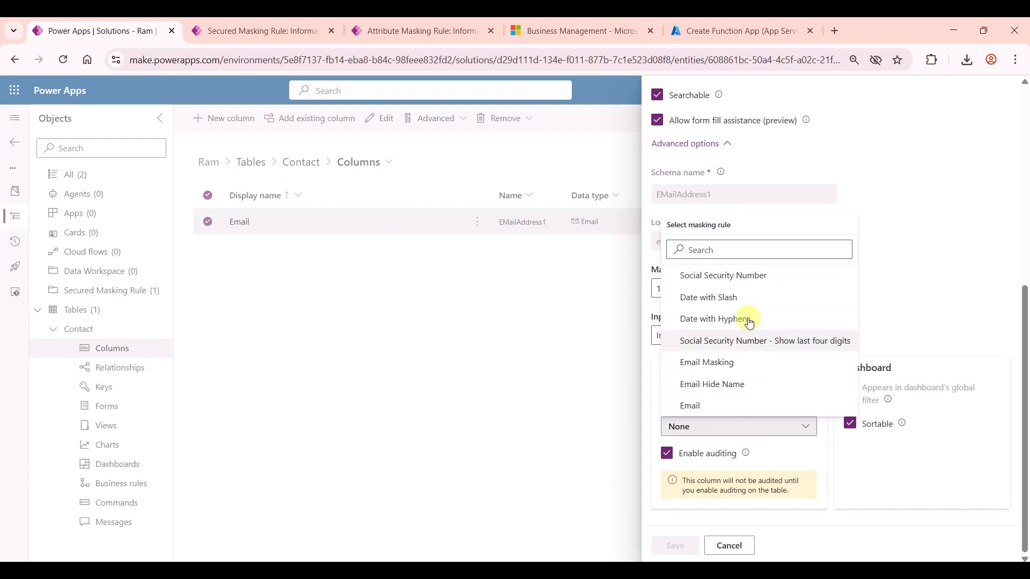
left_click(707, 363)
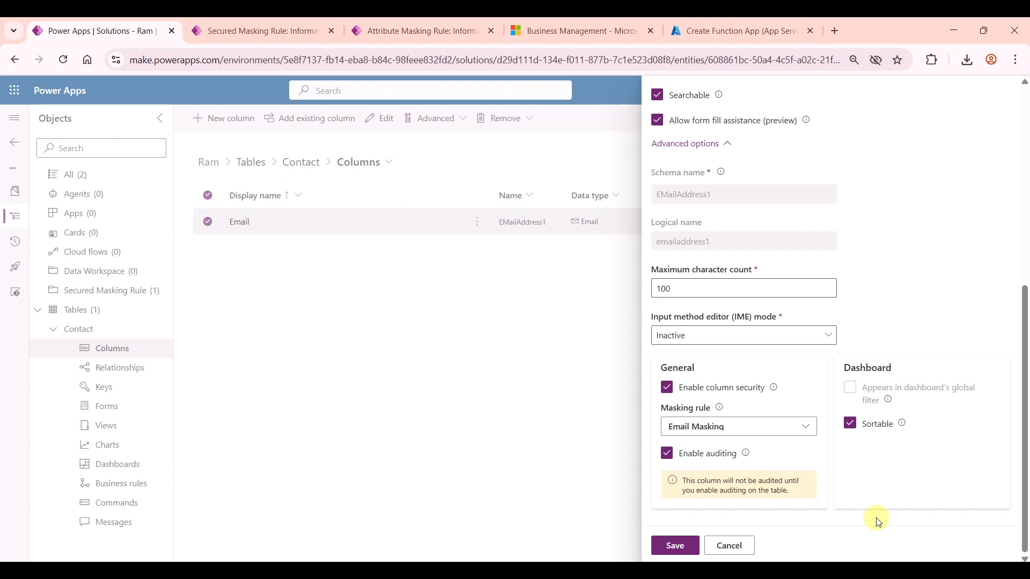
Step: Enter UniqueName ram_contact_emailmasking and Attribute emailaddress1, copied from the Email column's logical name
left_click(419, 35)
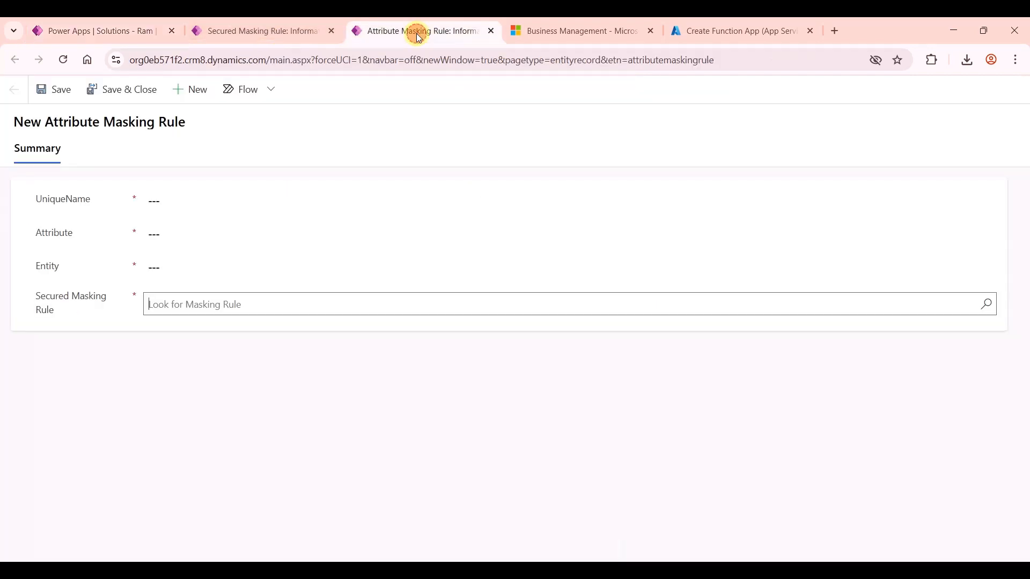
left_click(218, 203)
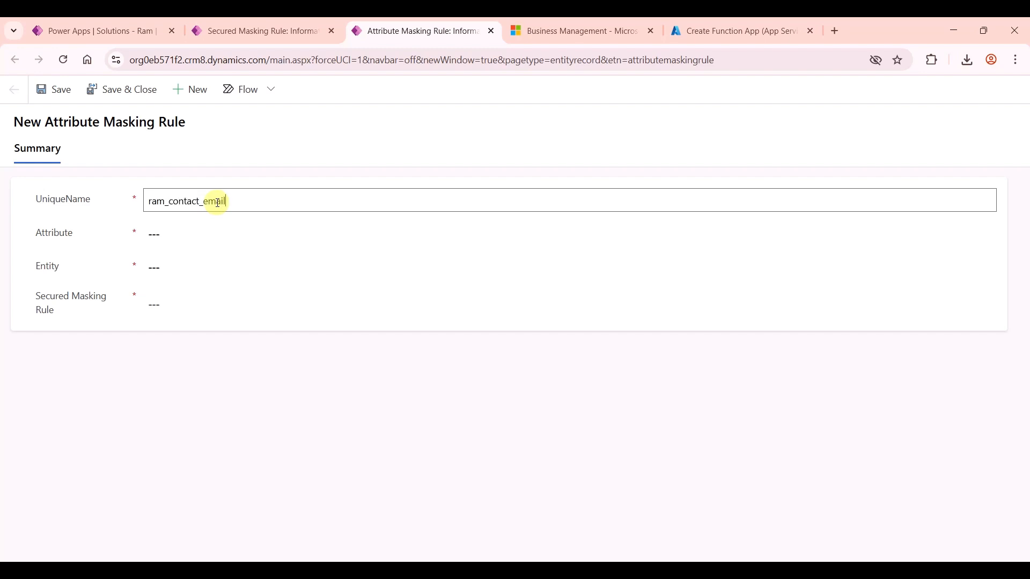
type("ram_contact_emailmasking")
key("Tab")
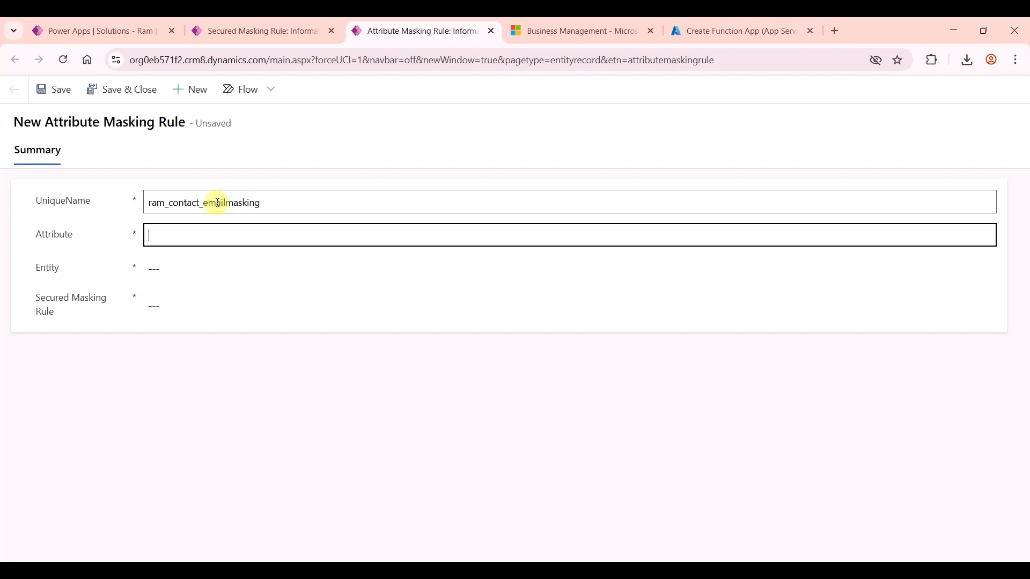
left_click(83, 30)
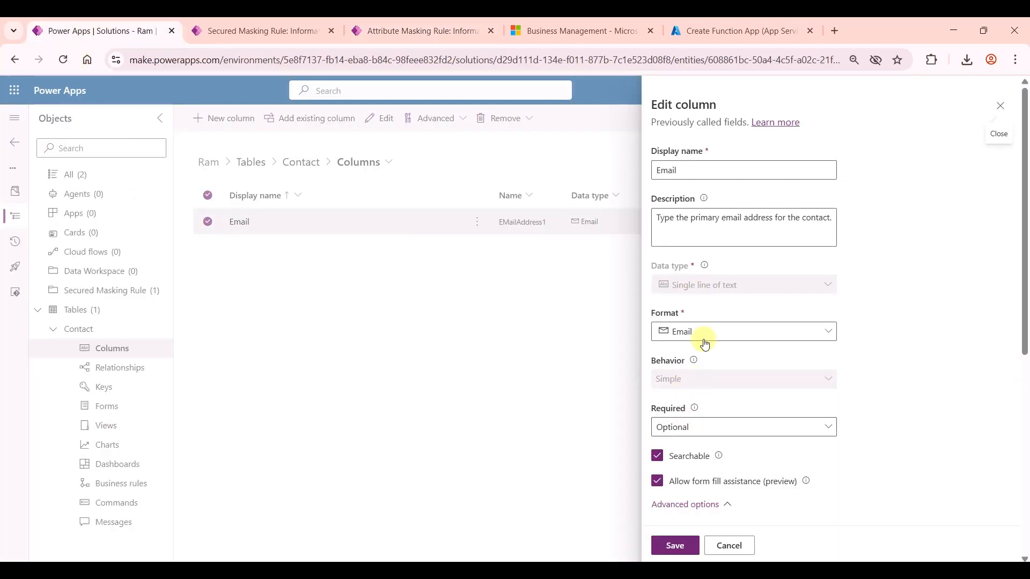
scroll(703, 370, "down", 3)
double_click(683, 468)
key("ctrl+c")
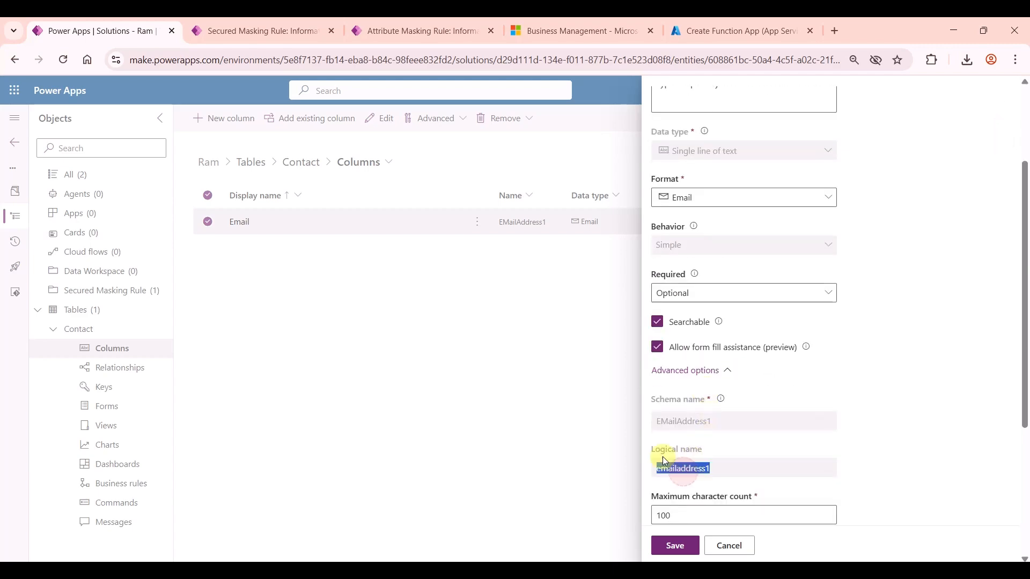
left_click(382, 38)
key("ctrl+v")
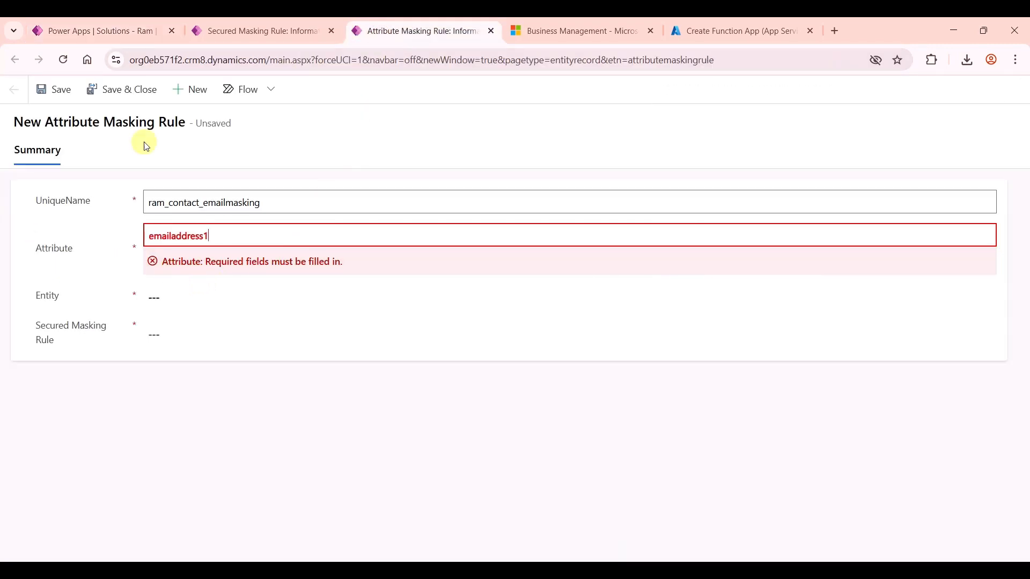
left_click(110, 31)
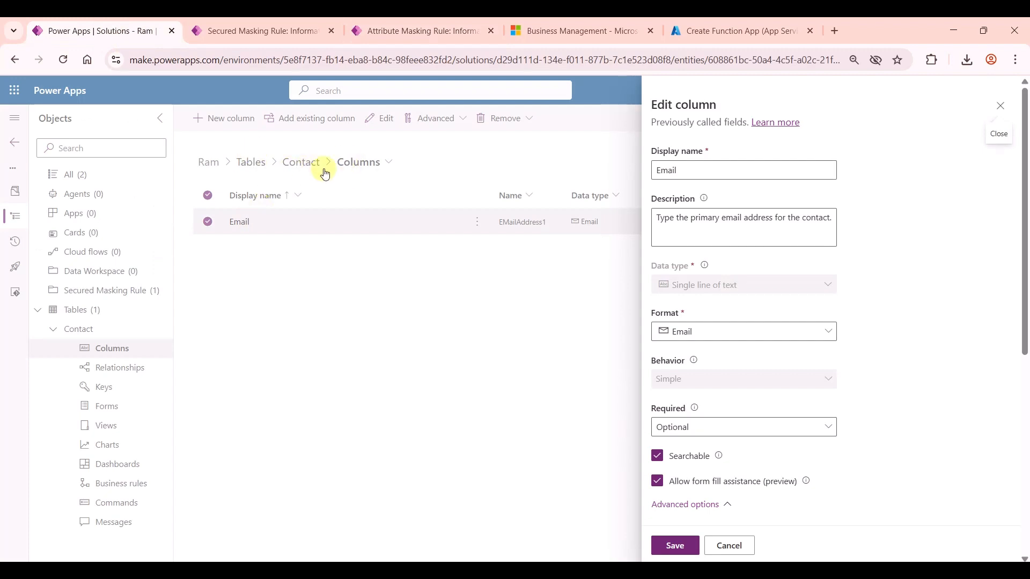
left_click(391, 33)
Step: Set Entity to contact, Secured Masking Rule to ram_emailMasking, and save the attribute rule
left_click(179, 271)
type("co")
left_click(205, 306)
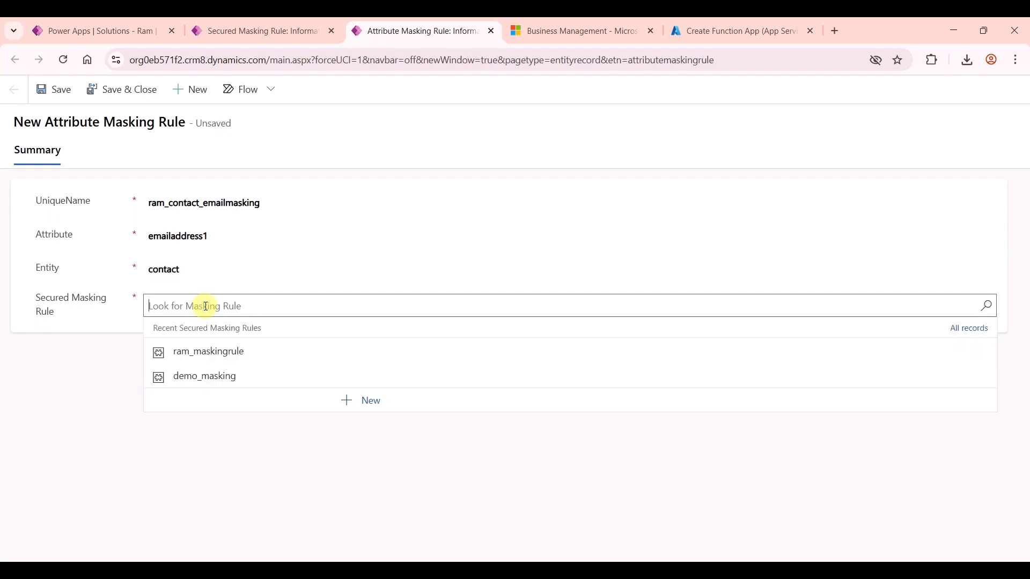
key("Return")
scroll(249, 353, "down", 3)
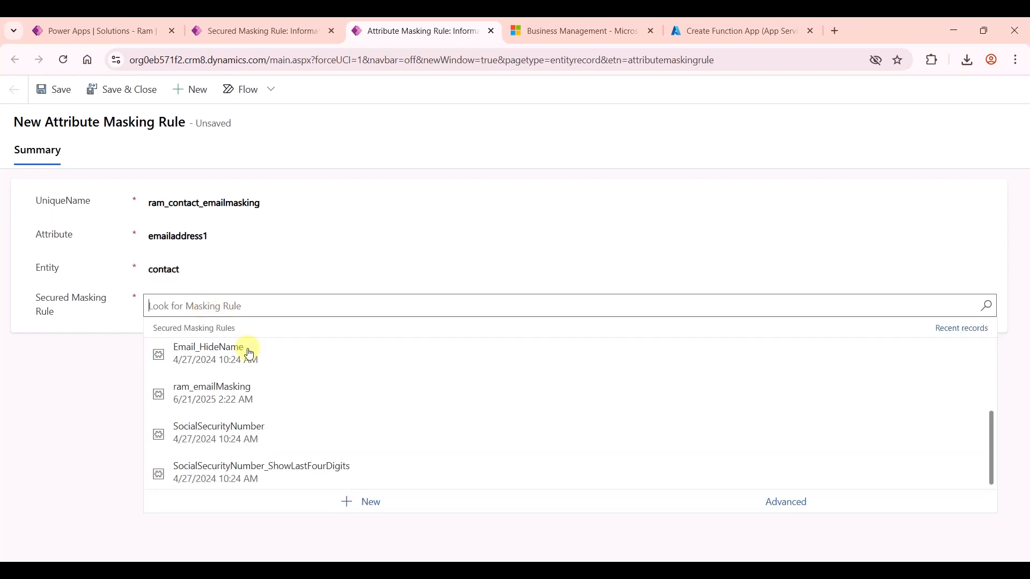
left_click(242, 392)
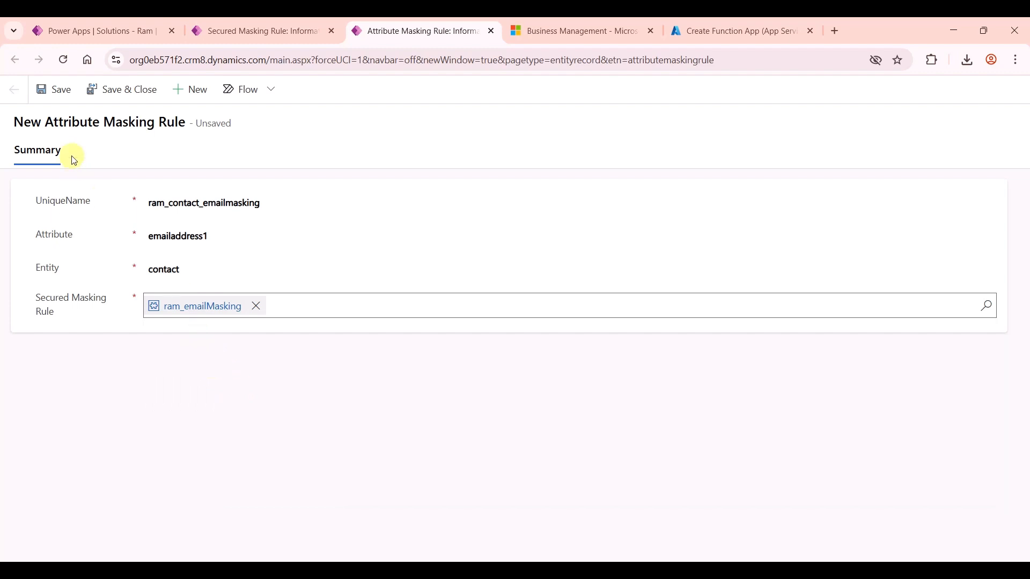
left_click(48, 88)
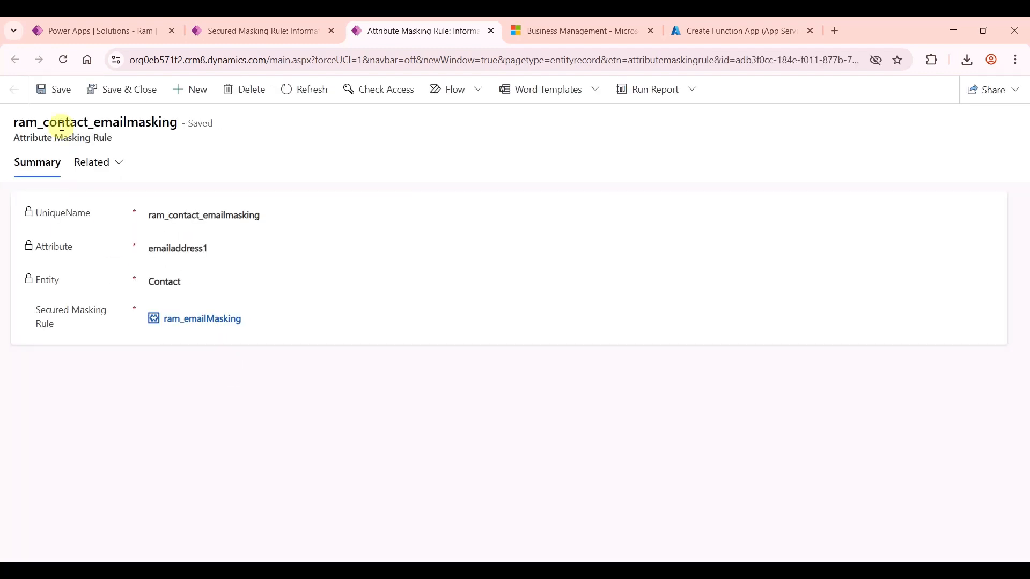
left_click(93, 31)
Step: Close the Email column settings and dismiss the existing Contact columns list
left_click(254, 334)
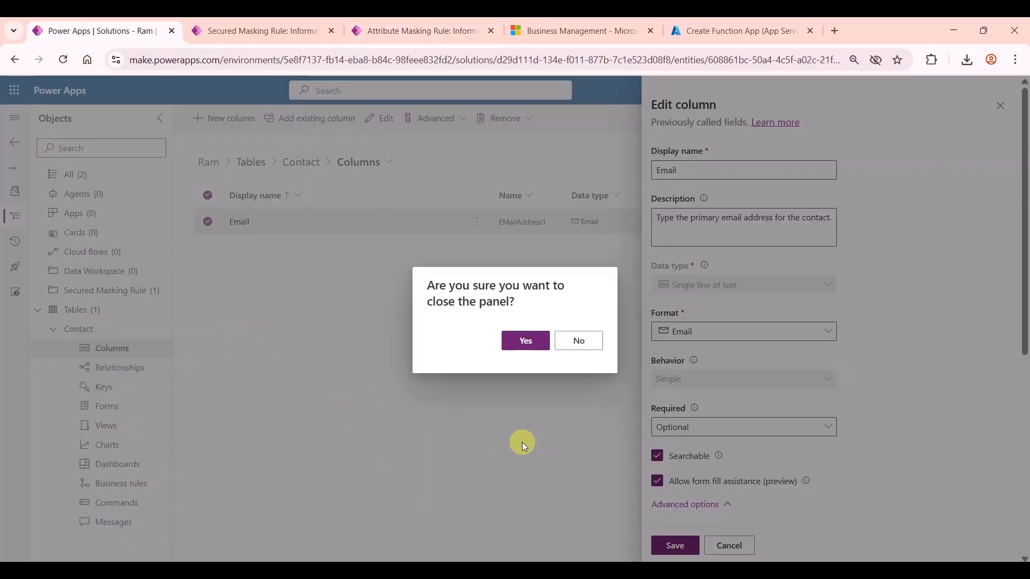
left_click(517, 342)
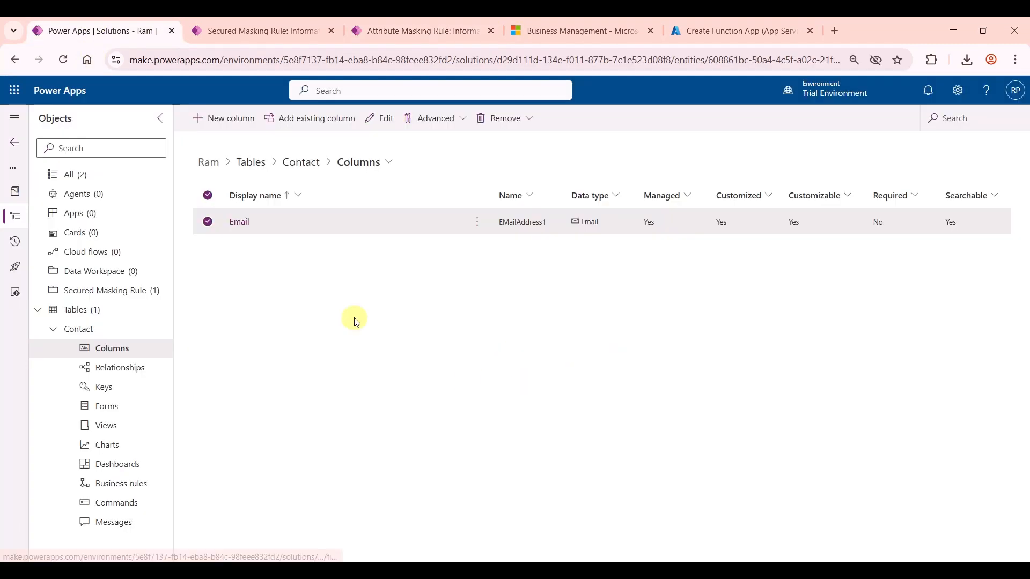
left_click(285, 110)
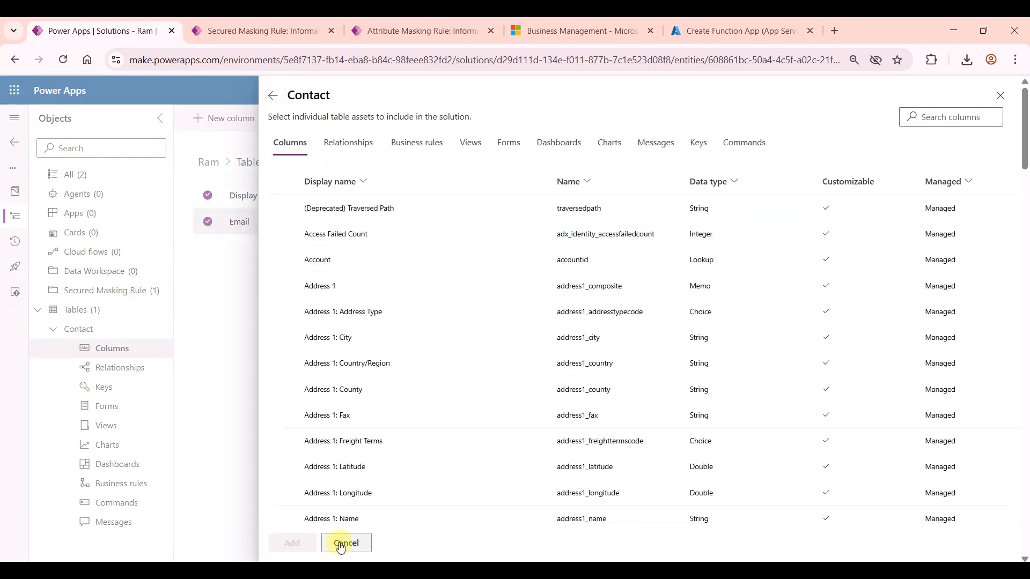
left_click(347, 544)
Step: Show all Ram solution objects and check the existing attribute masking rules, then cancel
left_click(96, 179)
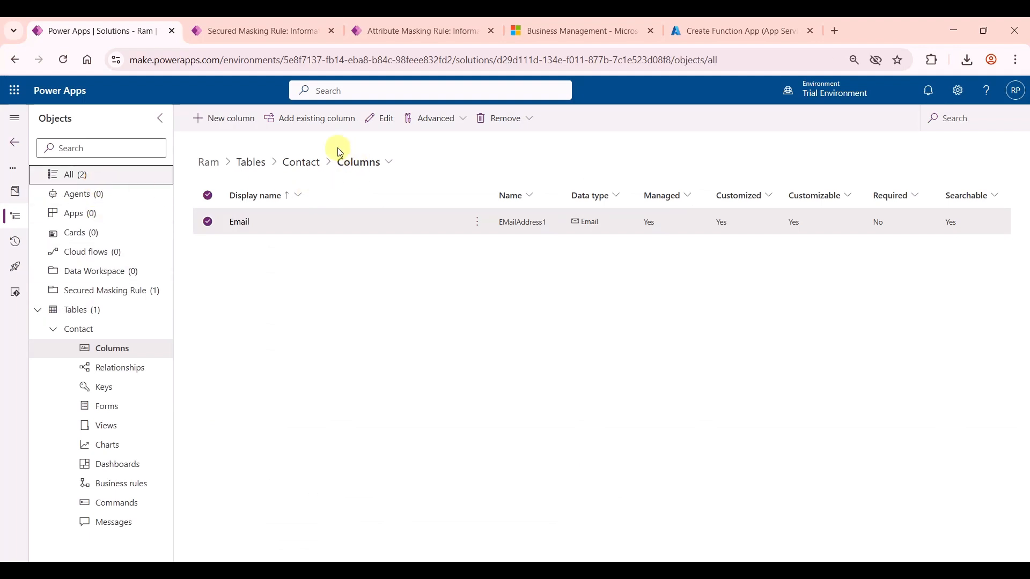
left_click(284, 120)
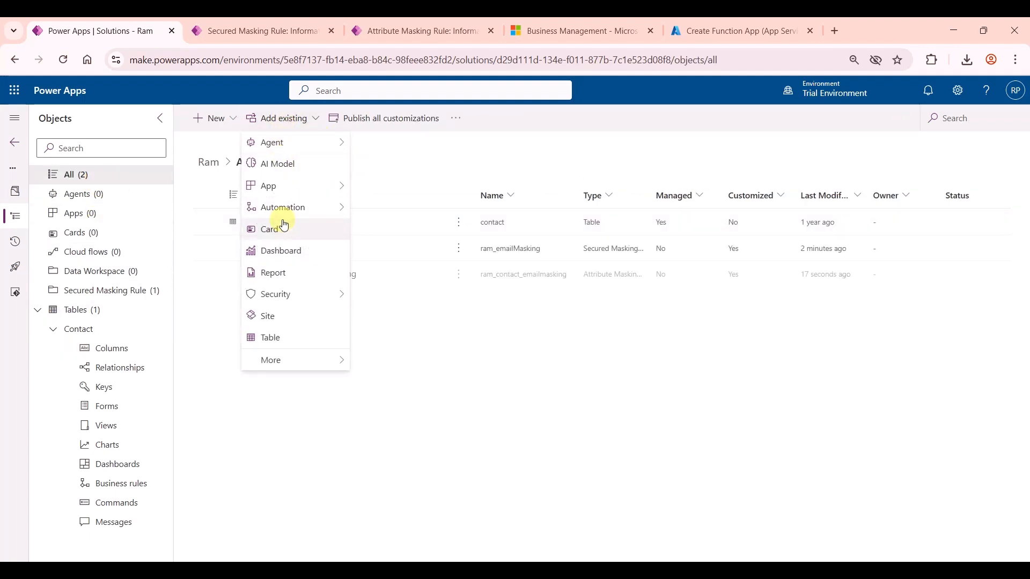
mouse_move(301, 302)
left_click(384, 295)
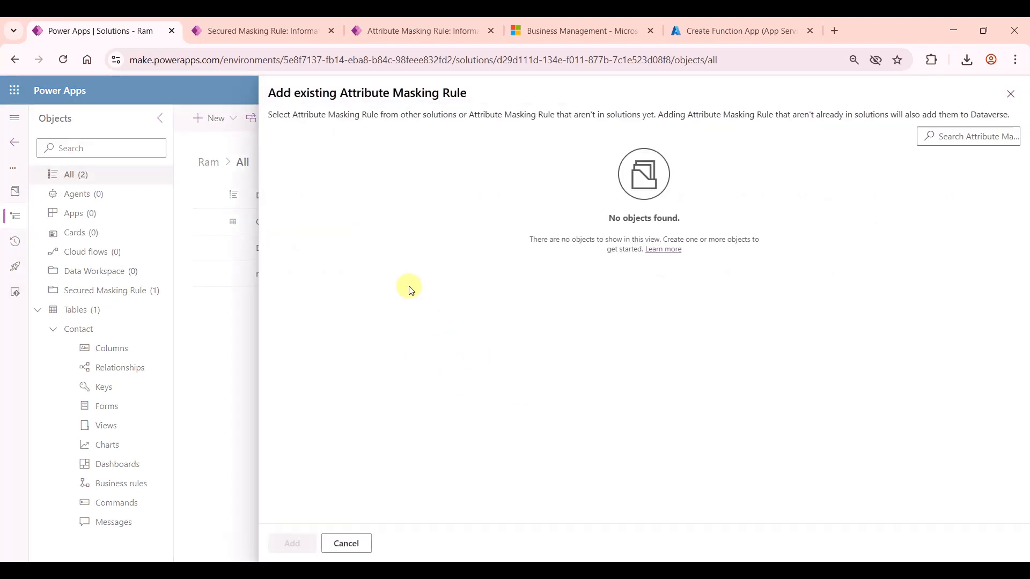
left_click(346, 544)
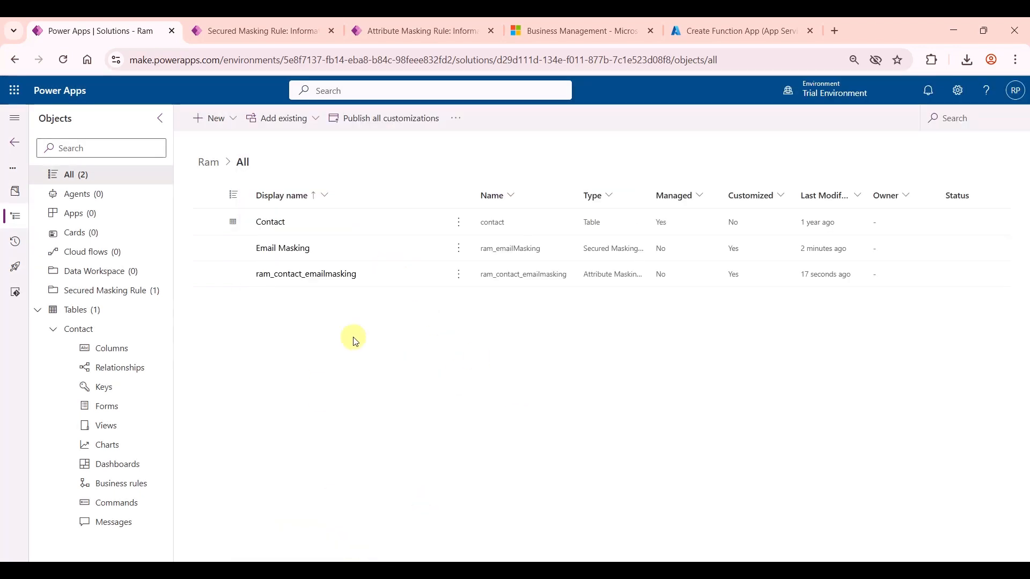
Step: Select the ram_contact_emailmasking and Email Masking rows, then switch to the contact record
left_click(215, 277)
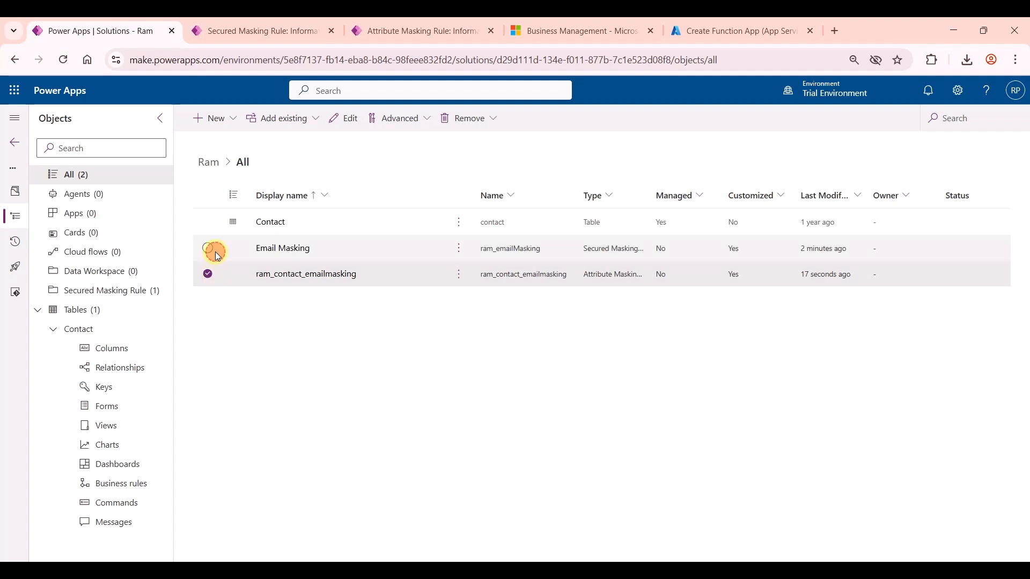
left_click(215, 252)
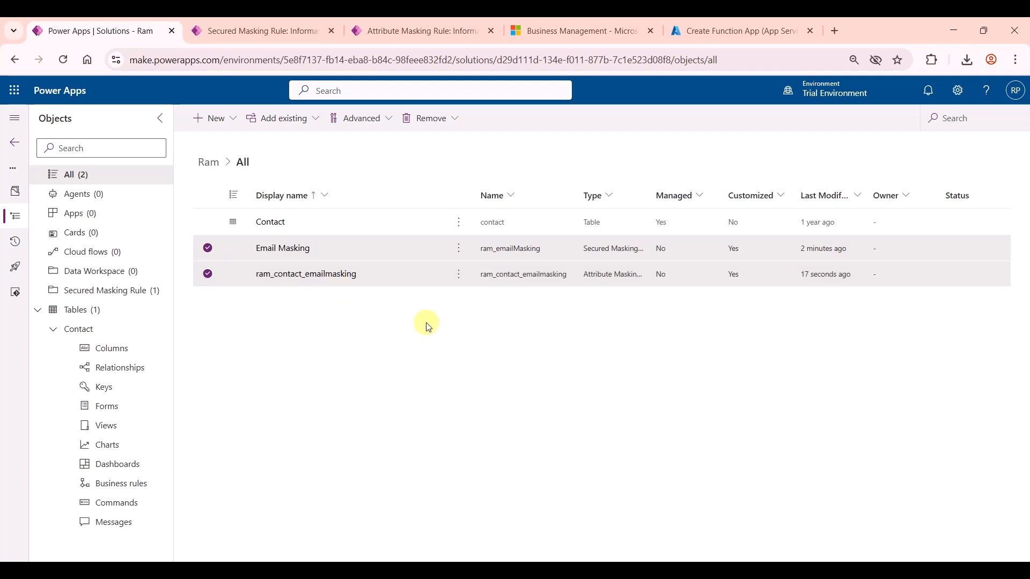
key("alt+Tab")
Step: Enter the contact's email address and save, confirming everything after the @ is masked
left_click(512, 372)
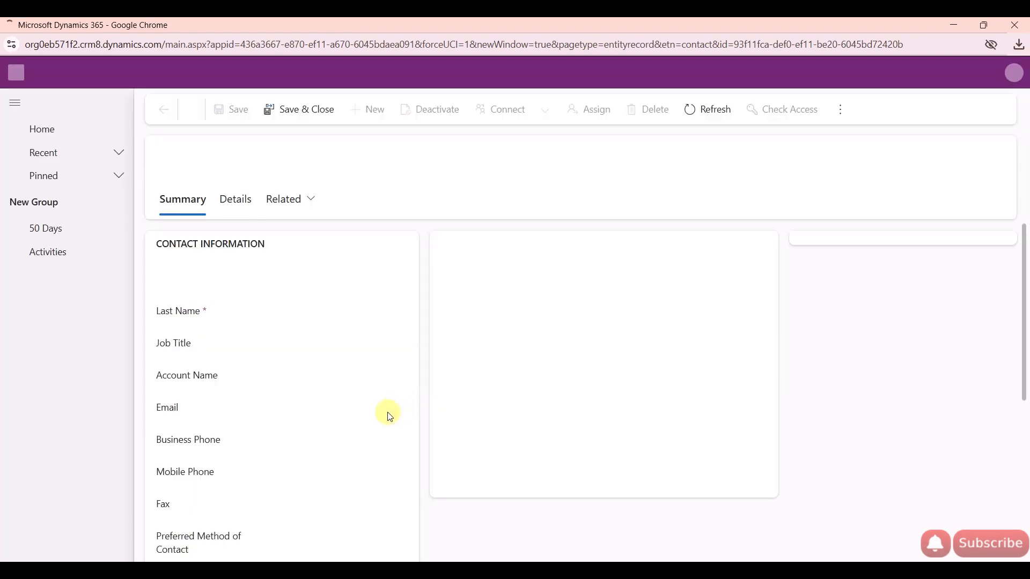
double_click(164, 409)
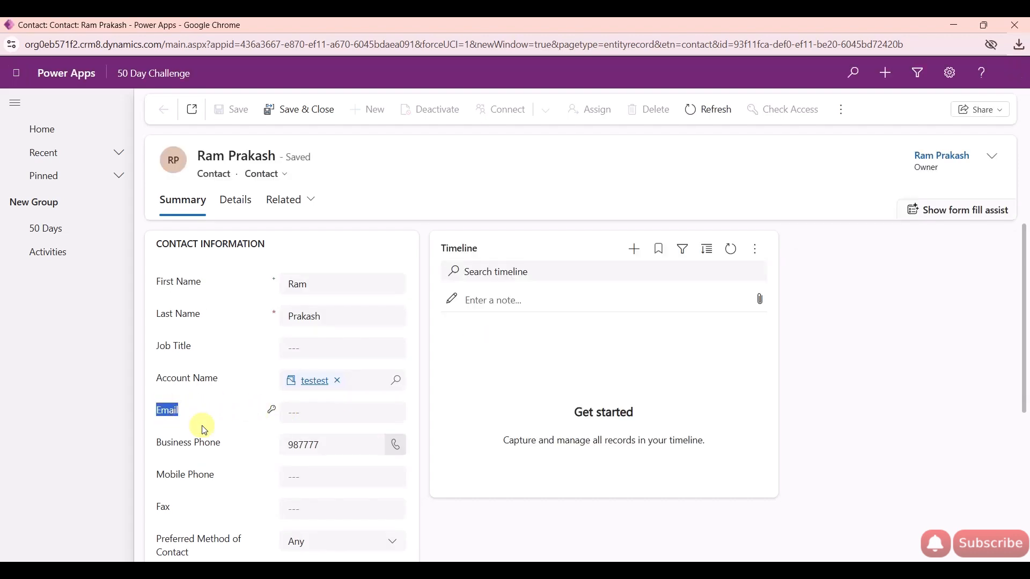
left_click(309, 416)
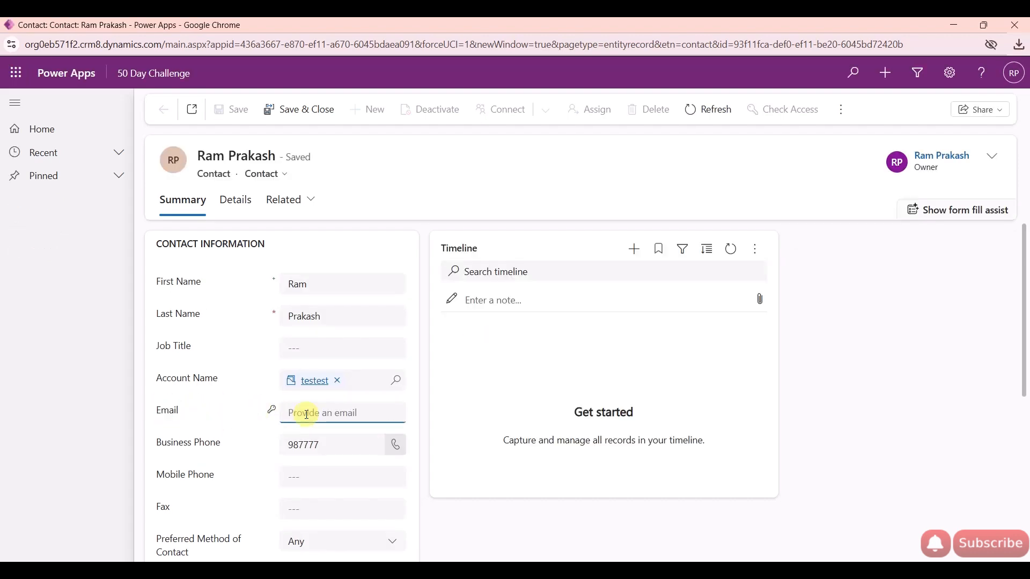
type("ram@controsso")
key("BackSpace")
key("BackSpace")
key("BackSpace")
key("BackSpace")
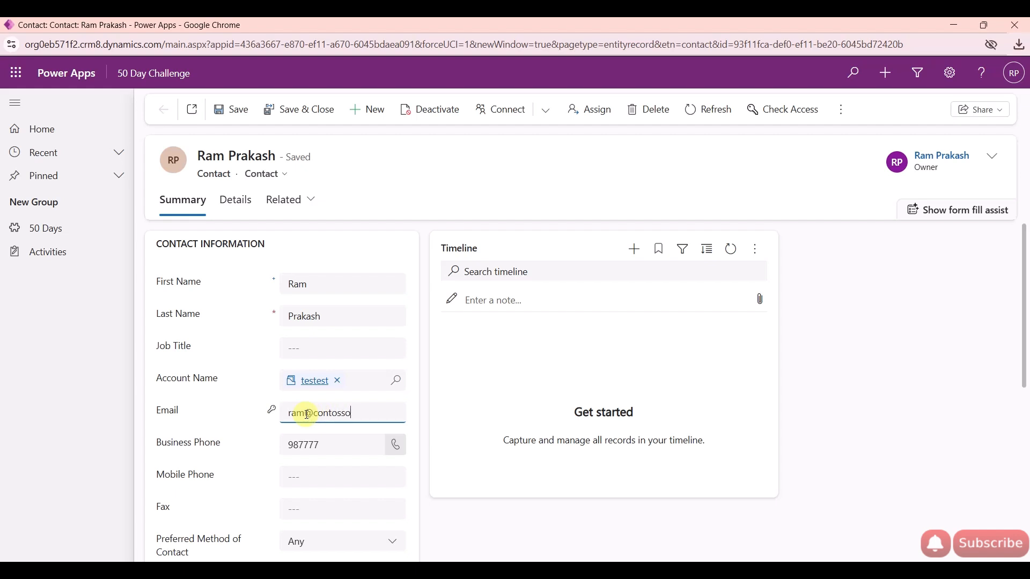
left_click(448, 391)
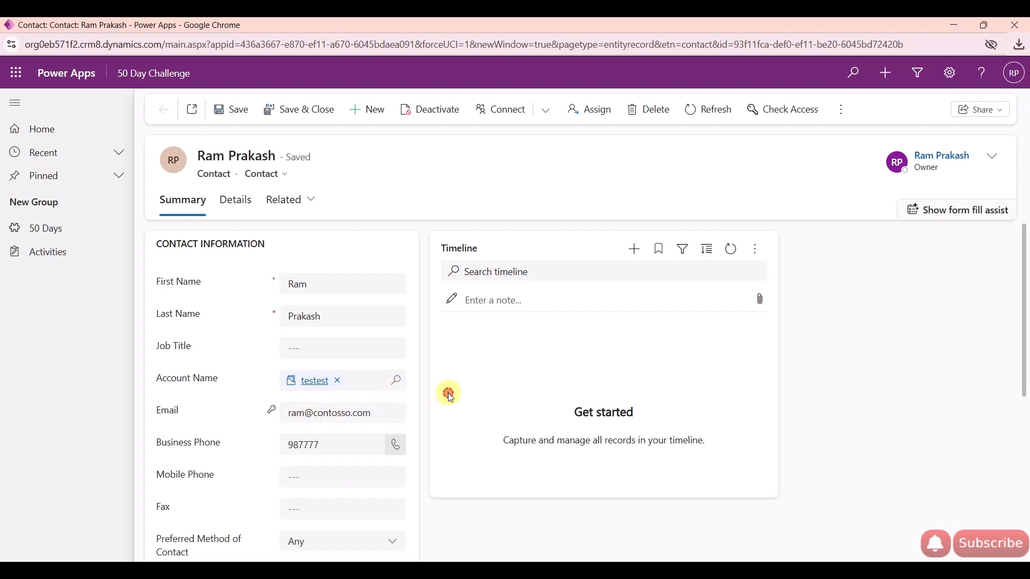
left_click(240, 109)
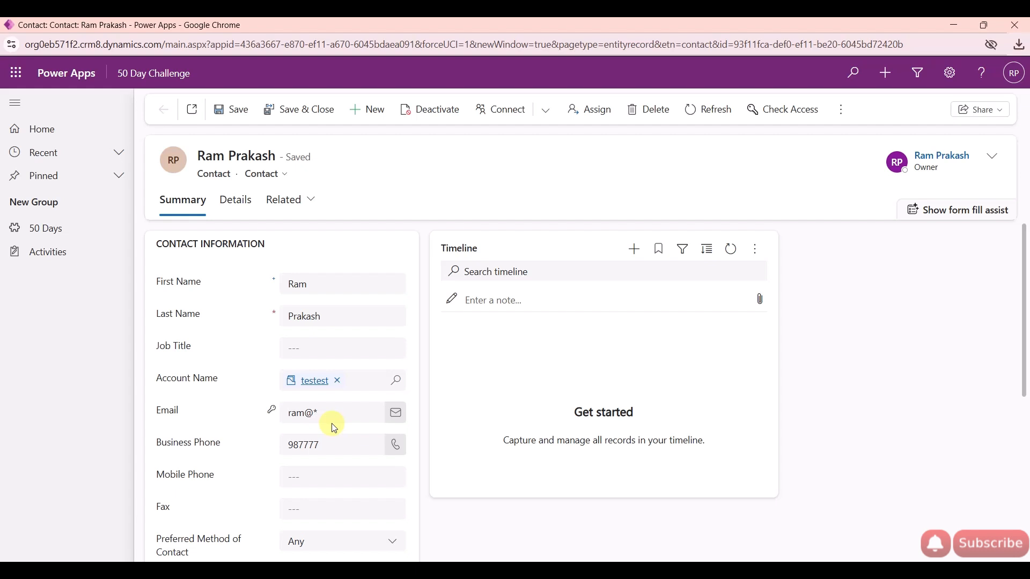
key("alt+Tab")
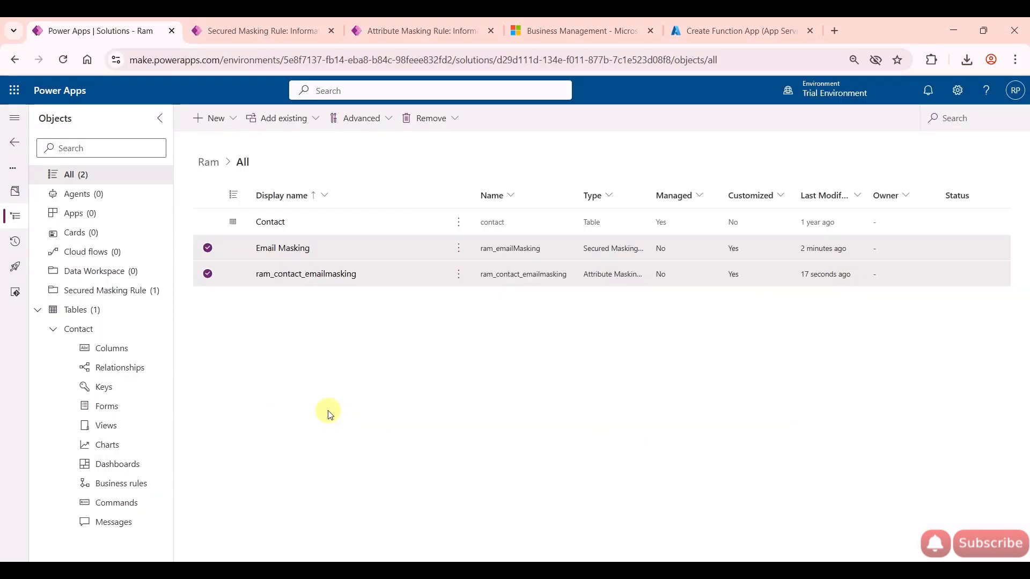